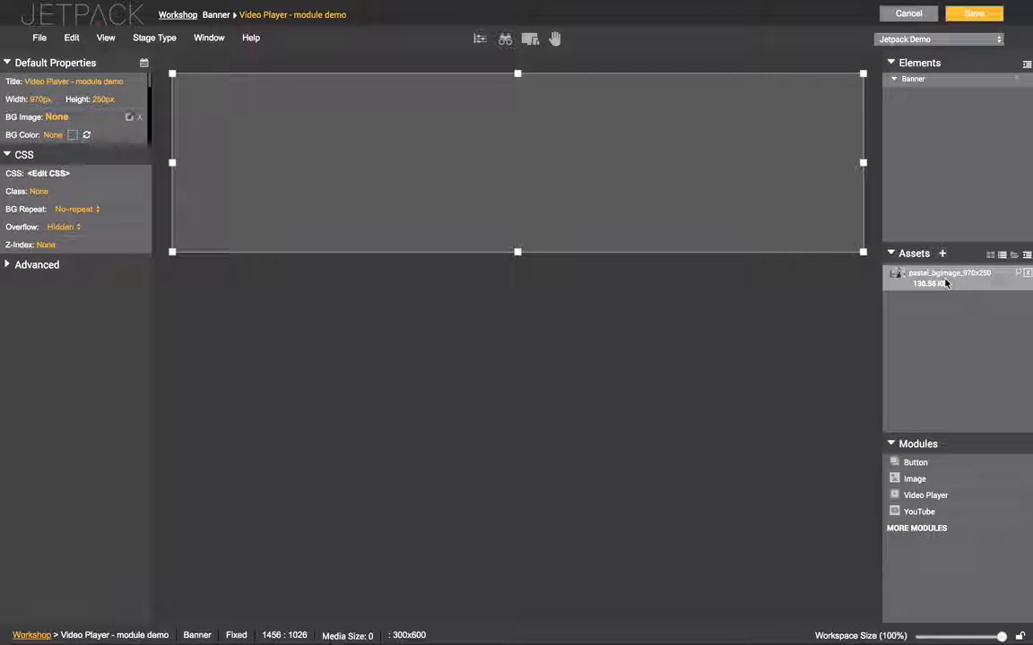
Add pastel_bgimage_970x250 to the banner as its own 970×250 background module
{"action": "left_click_drag", "start_coordinate": [916, 280], "coordinate": [235, 91]}
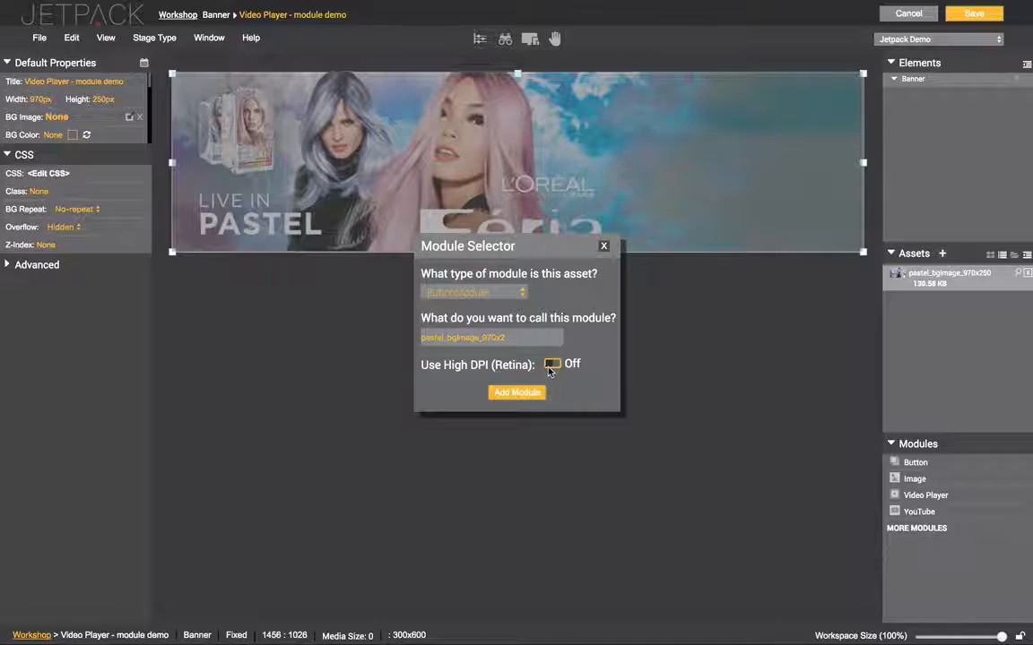
{"action": "left_click", "coordinate": [519, 391]}
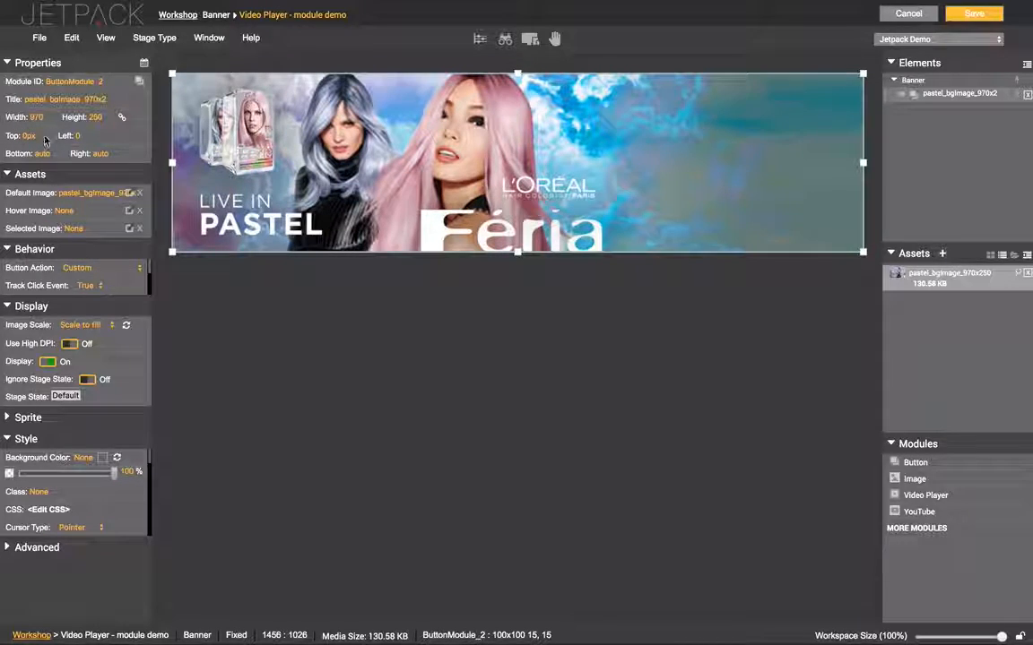
Upload Pastel_370x250.mp4 with the pastel_thumbnail and pastel_thumbnailRO 370x250 images as assets
{"action": "left_click", "coordinate": [943, 256]}
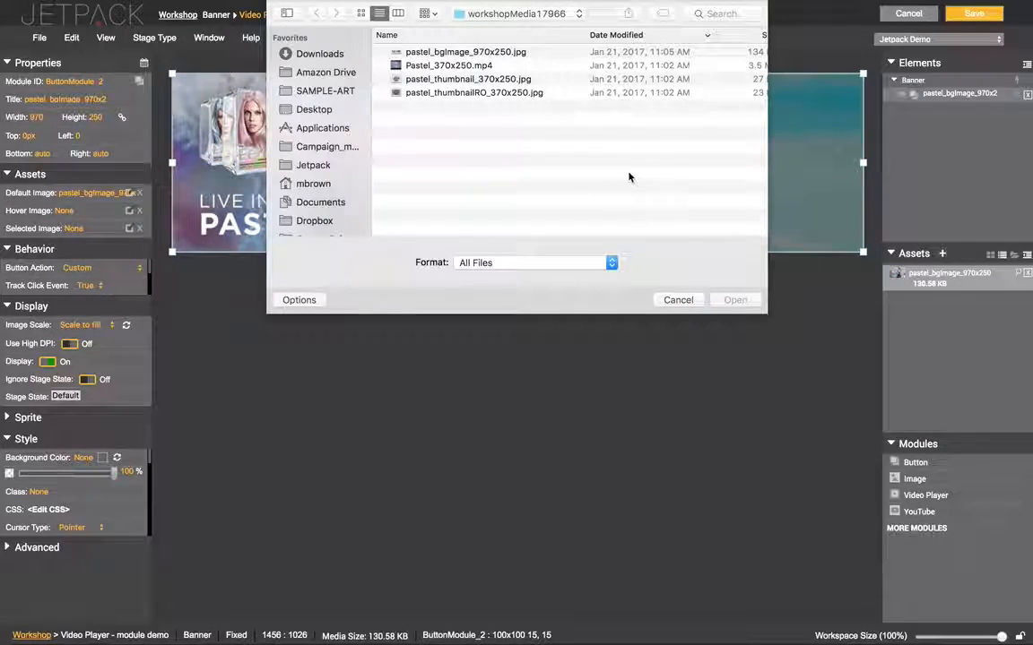
{"action": "left_click", "coordinate": [468, 68]}
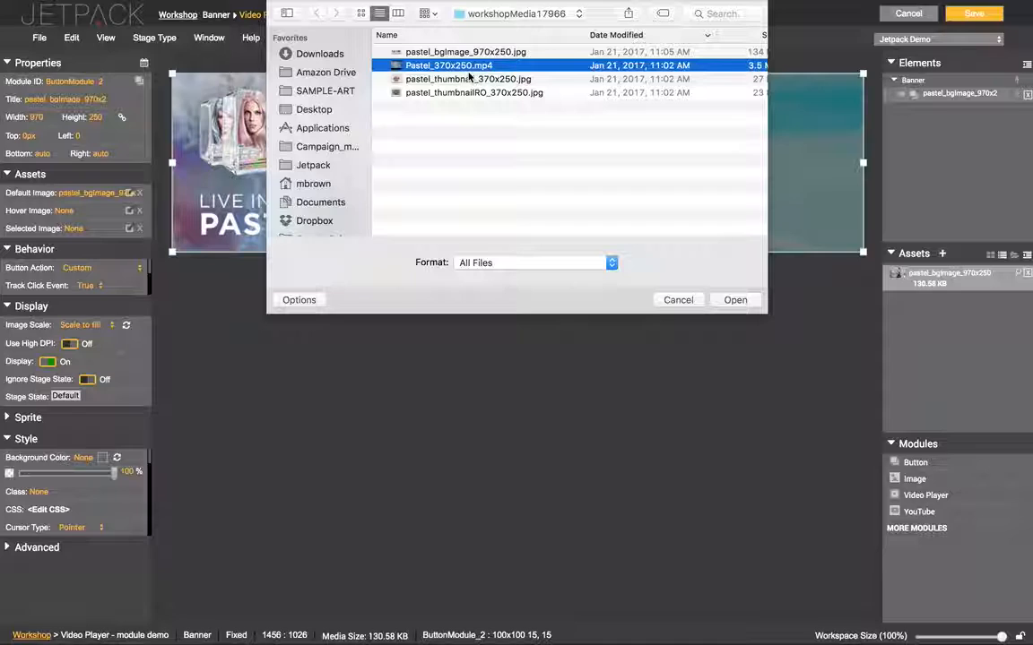
{"action": "key", "text": "space"}
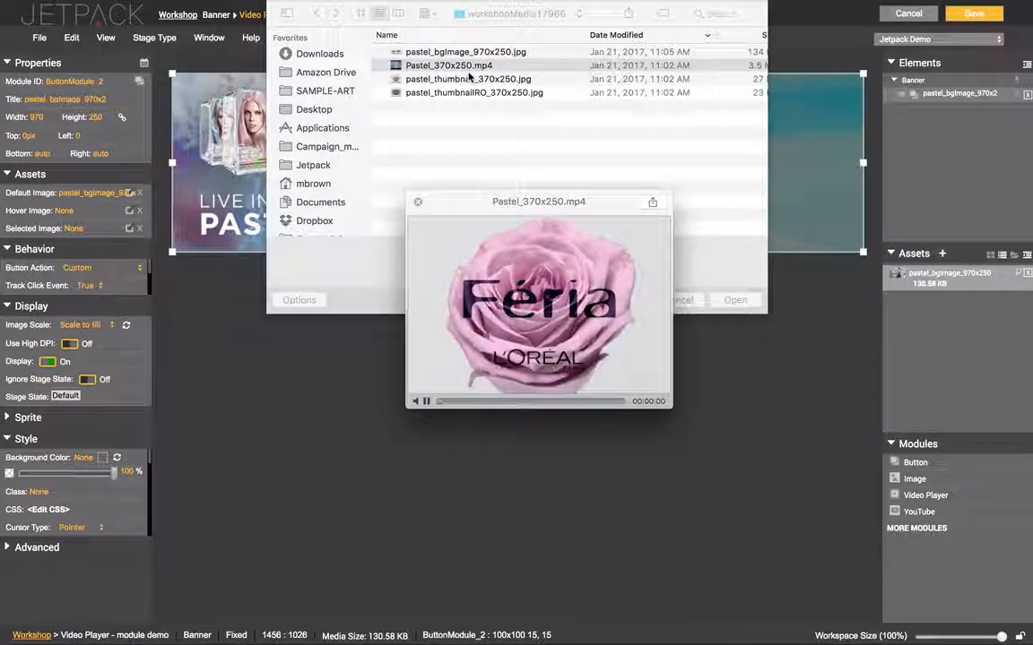
{"action": "key", "text": "space"}
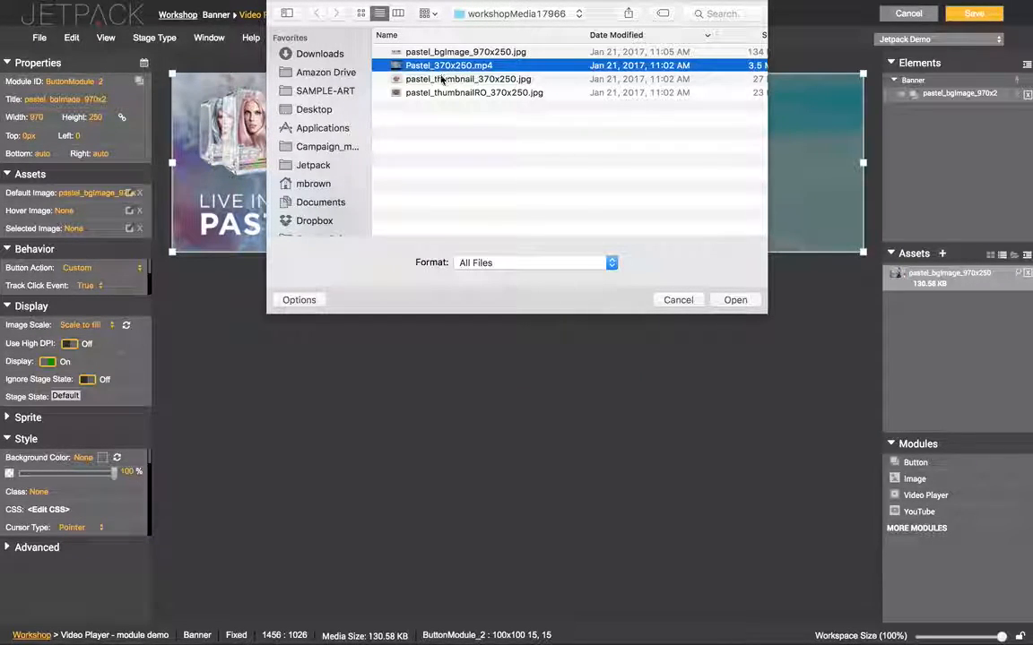
{"action": "left_click", "coordinate": [453, 93], "text": "shift"}
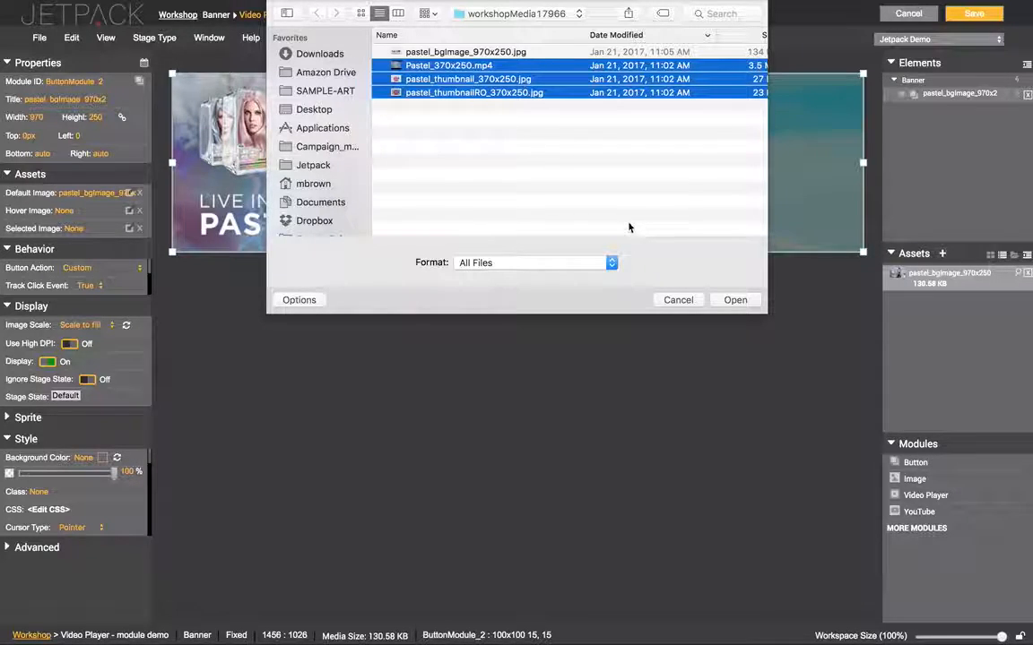
{"action": "scroll", "coordinate": [689, 194], "scroll_direction": "right", "scroll_amount": 1}
{"action": "scroll", "coordinate": [690, 193], "scroll_direction": "left", "scroll_amount": 1}
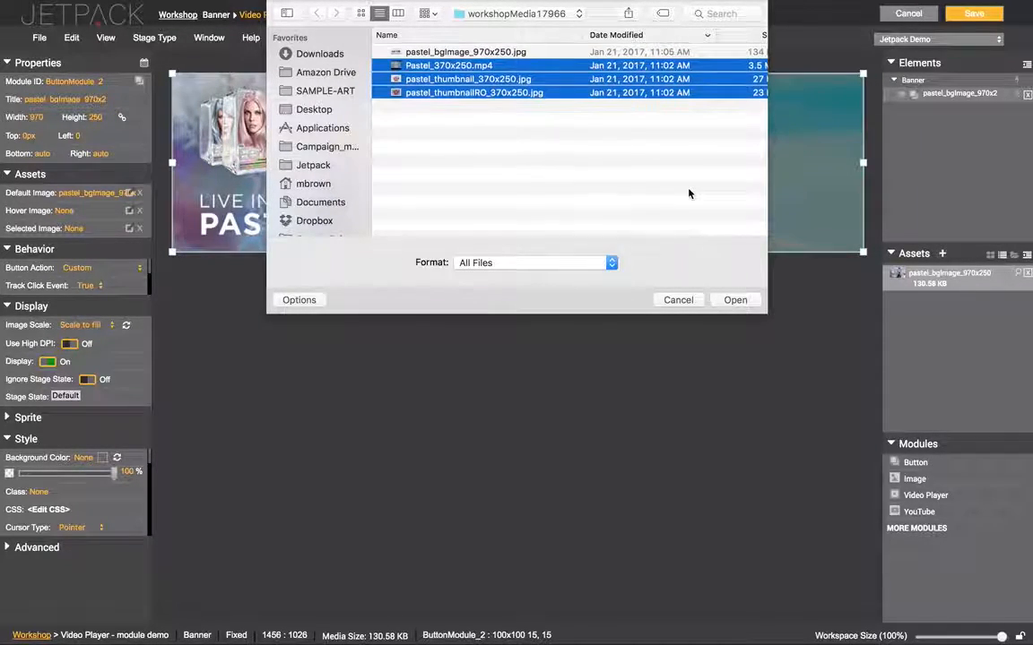
{"action": "left_click", "coordinate": [733, 300]}
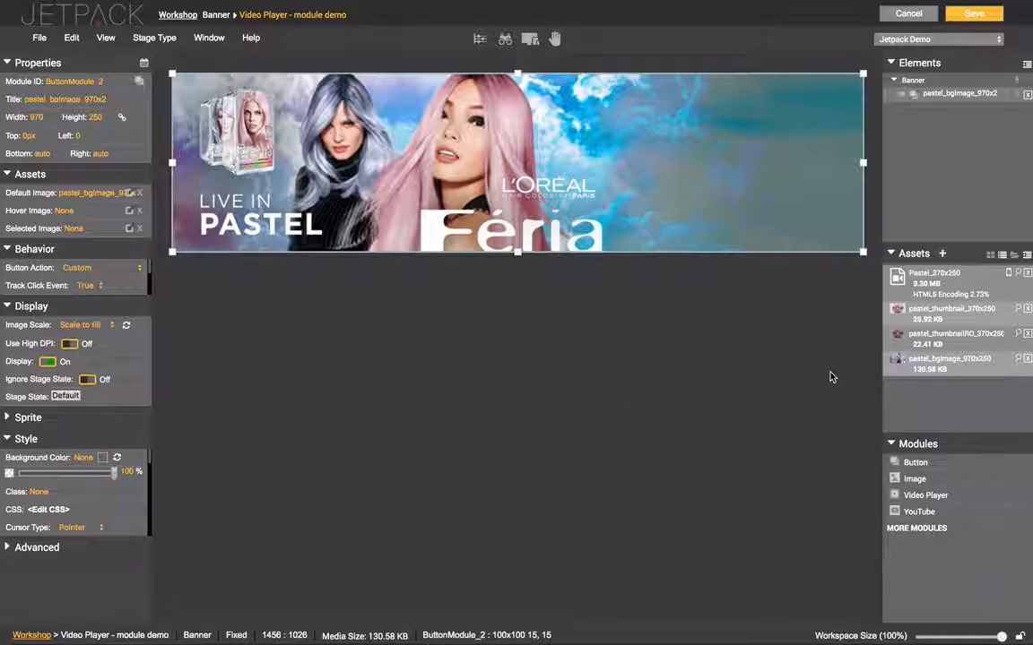
Wait for Pastel_370x250 to show HTML5 Encoding Complete
{"action": "mouse_move", "coordinate": [955, 303]}
Encode mobile versions of Pastel_370x250 at 370×250, 15 FPS, quality 4
{"action": "left_click", "coordinate": [1008, 273]}
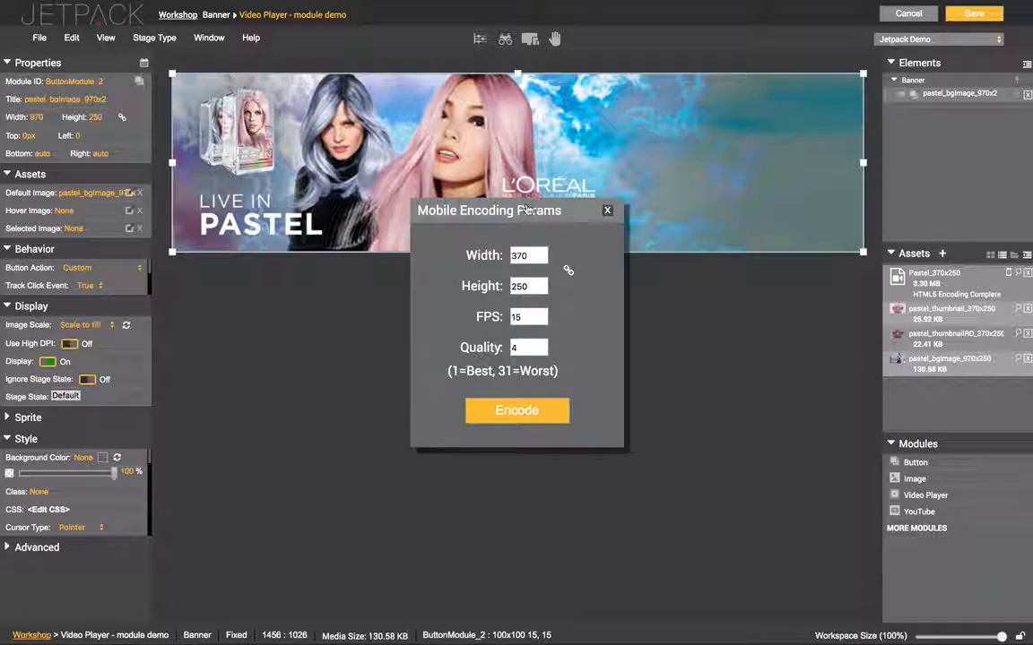
{"action": "left_click", "coordinate": [529, 256]}
{"action": "left_click", "coordinate": [515, 411]}
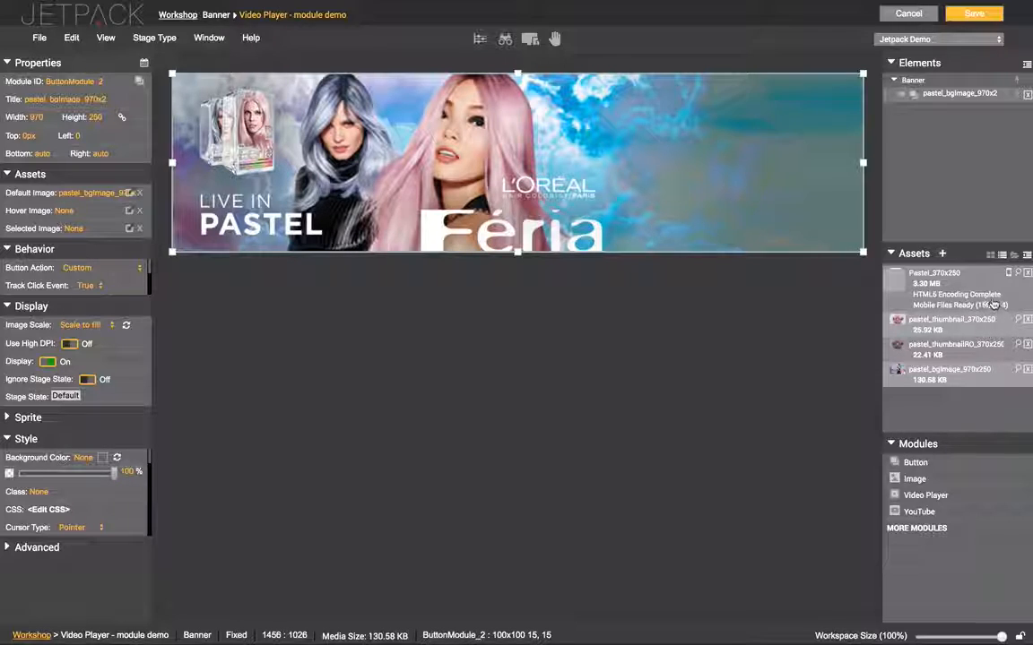
Save the banner project and leave the page to reload it
{"action": "left_click", "coordinate": [976, 16]}
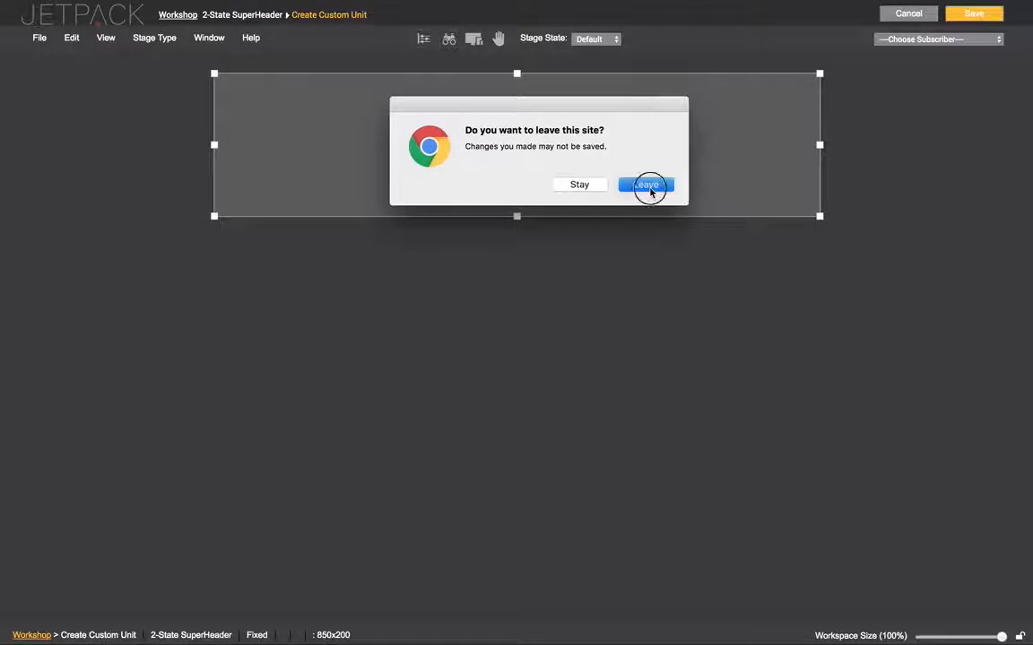
{"action": "left_click", "coordinate": [650, 191]}
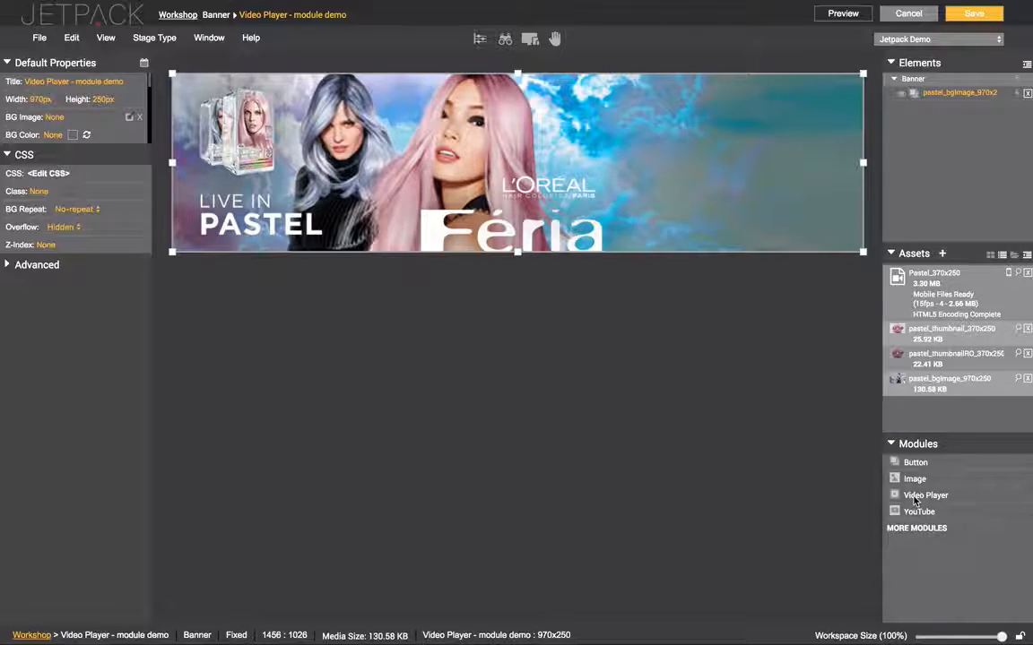
Add a Video Player module titled 'videoplayer' and move it to the banner's right side
{"action": "left_click_drag", "start_coordinate": [913, 503], "coordinate": [651, 126]}
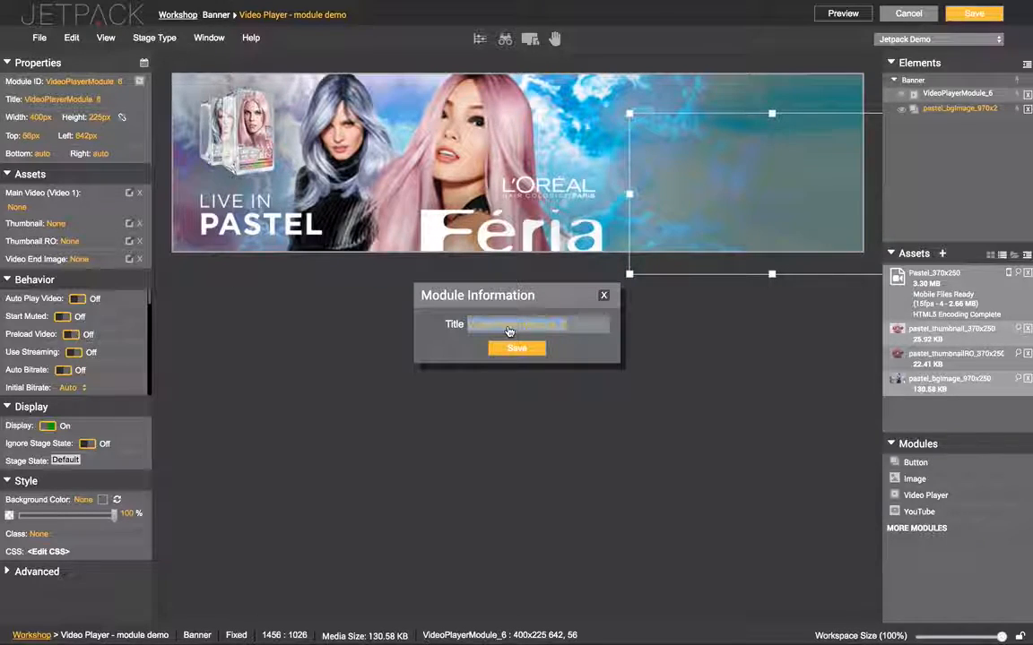
{"action": "type", "text": "vide"}
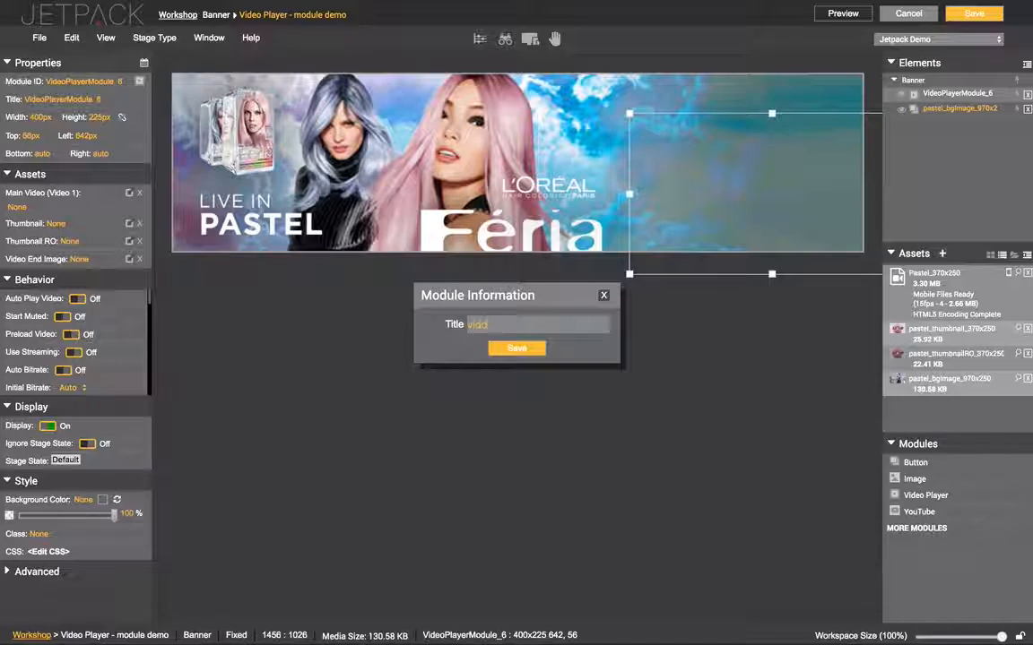
{"action": "type", "text": "oplayer"}
{"action": "left_click", "coordinate": [517, 346]}
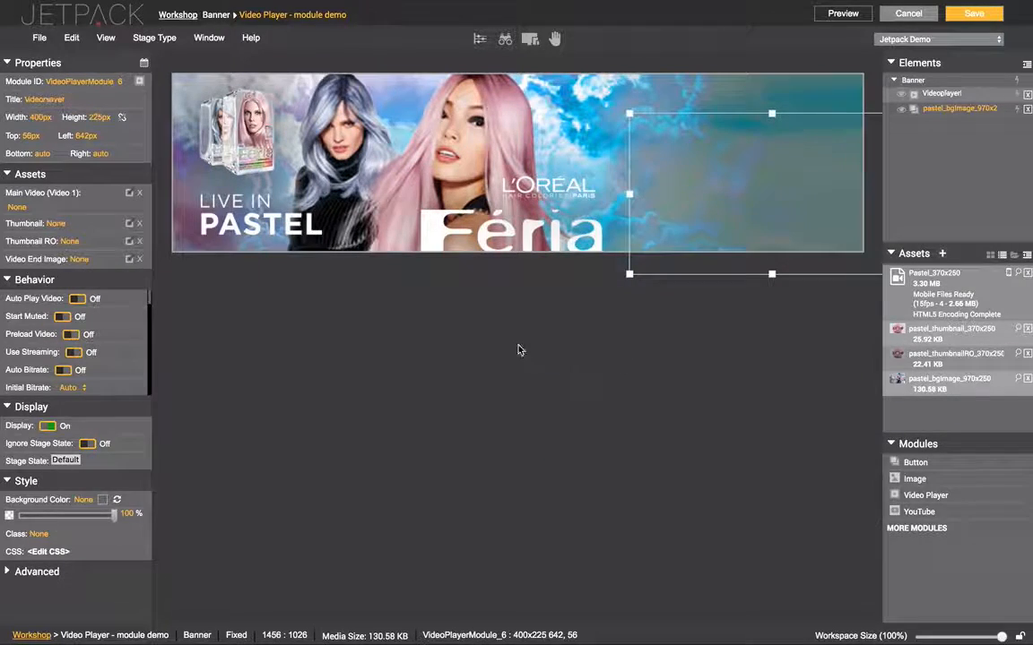
{"action": "left_click_drag", "start_coordinate": [714, 170], "coordinate": [655, 140]}
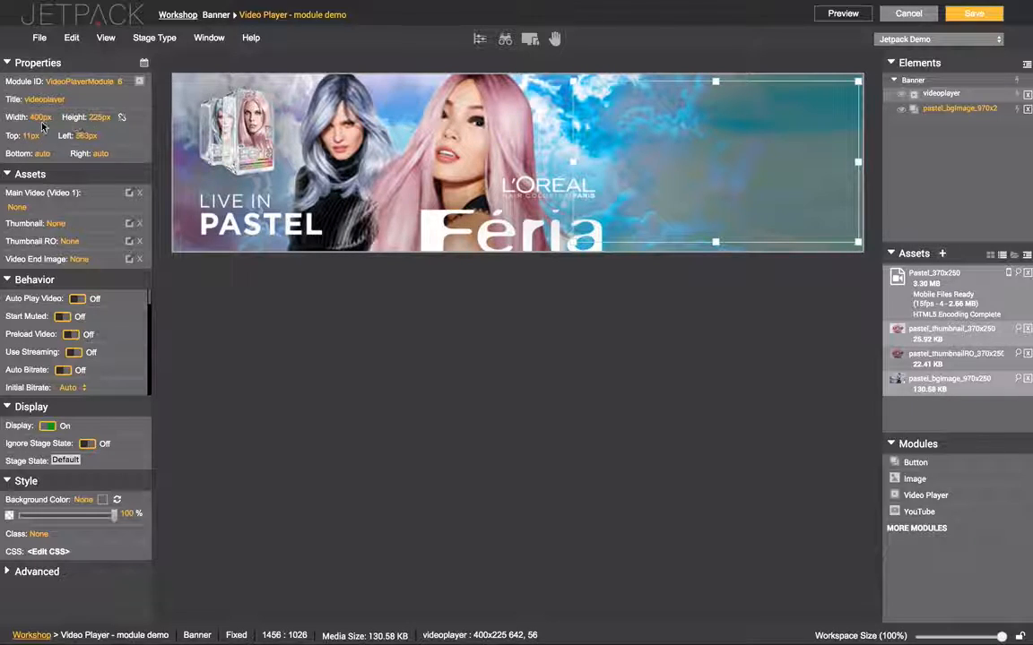
{"action": "left_click", "coordinate": [637, 154]}
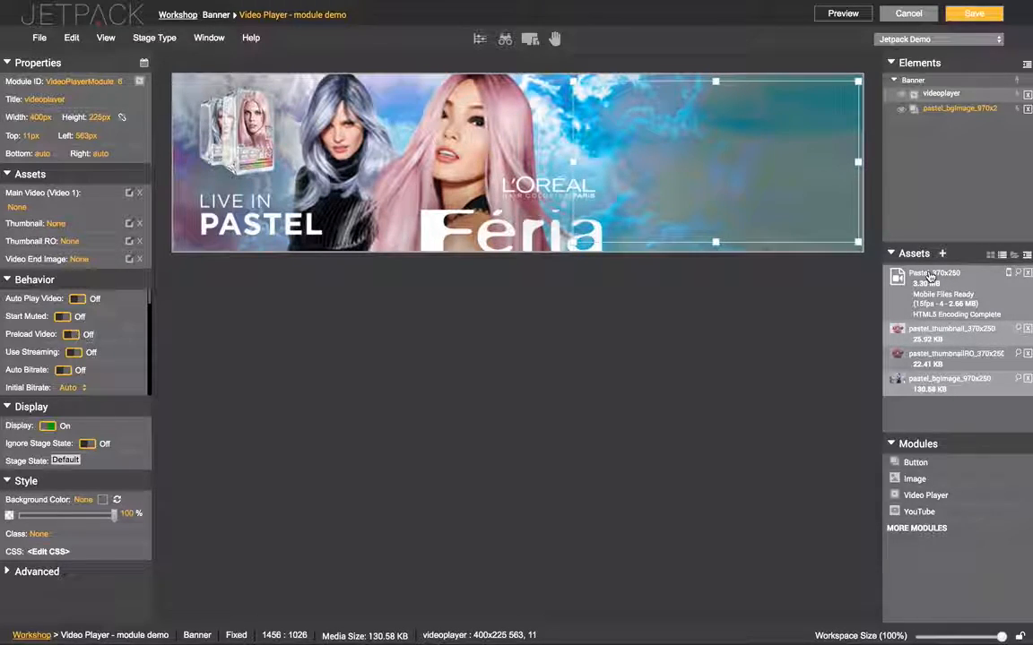
Set Pastel_370x250 as the videoplayer's Main Video (Video 1)
{"action": "left_click_drag", "start_coordinate": [928, 285], "coordinate": [450, 215]}
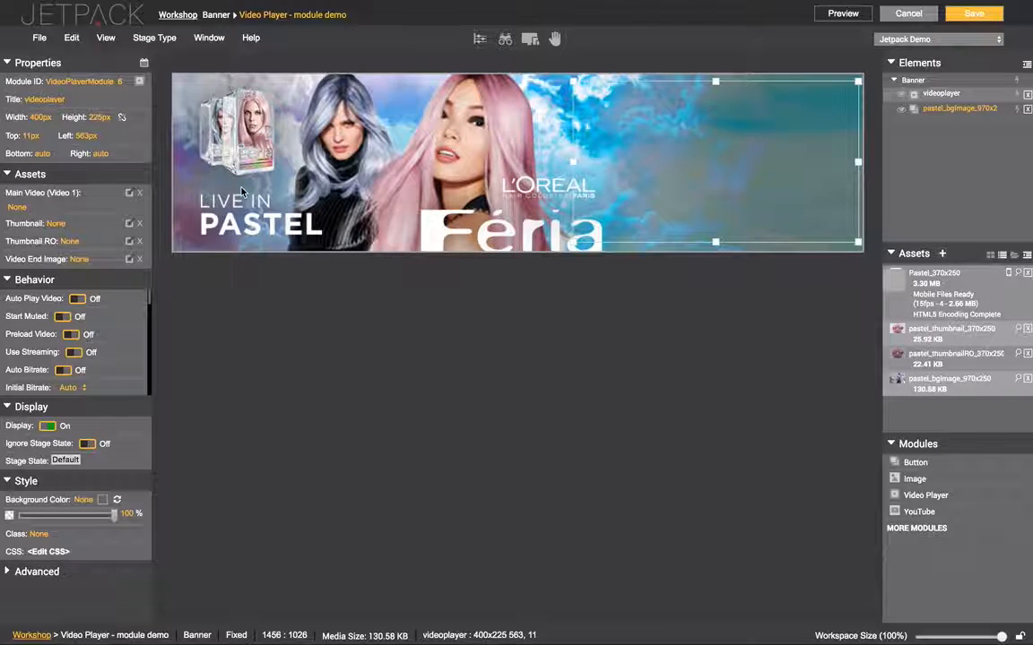
{"action": "left_click", "coordinate": [130, 195]}
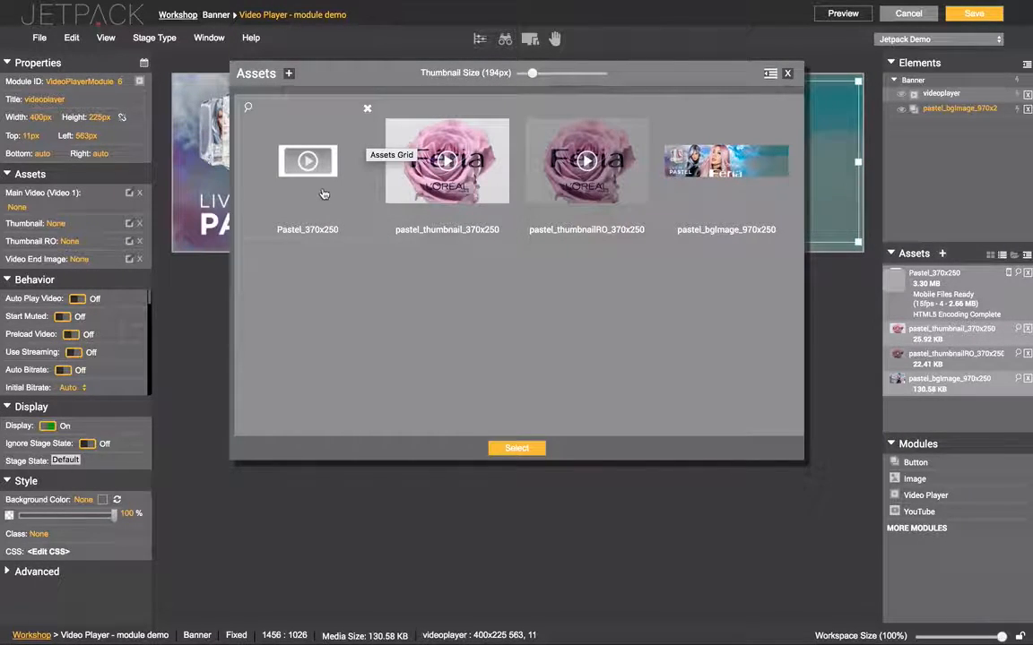
{"action": "double_click", "coordinate": [309, 167]}
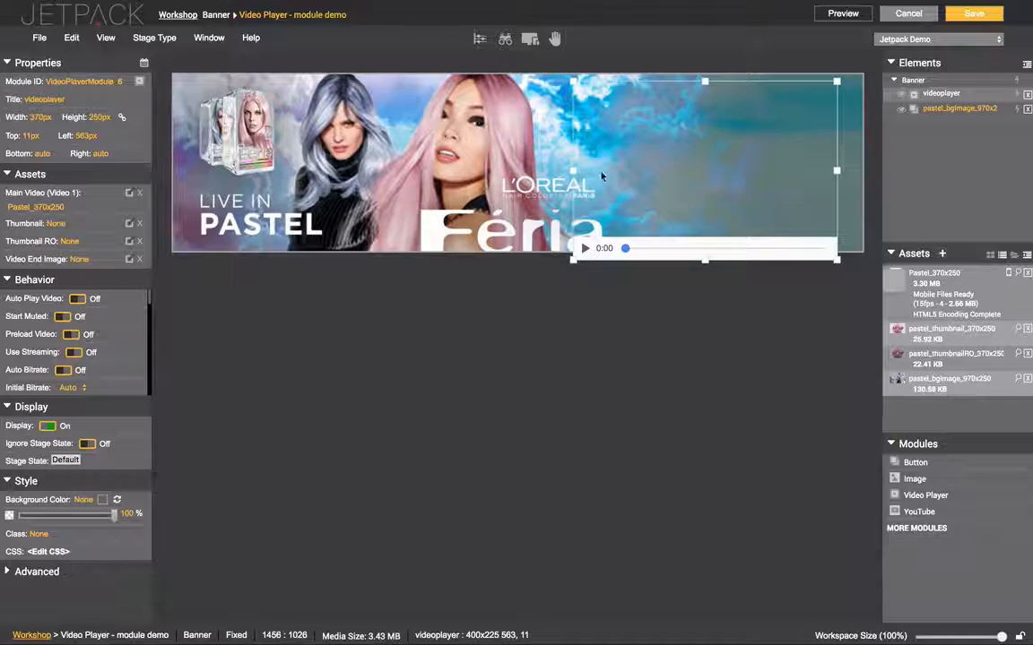
Move the player to the top-right corner and set pastel_thumbnail_370x250 as its thumbnail
{"action": "left_click_drag", "start_coordinate": [662, 161], "coordinate": [688, 159]}
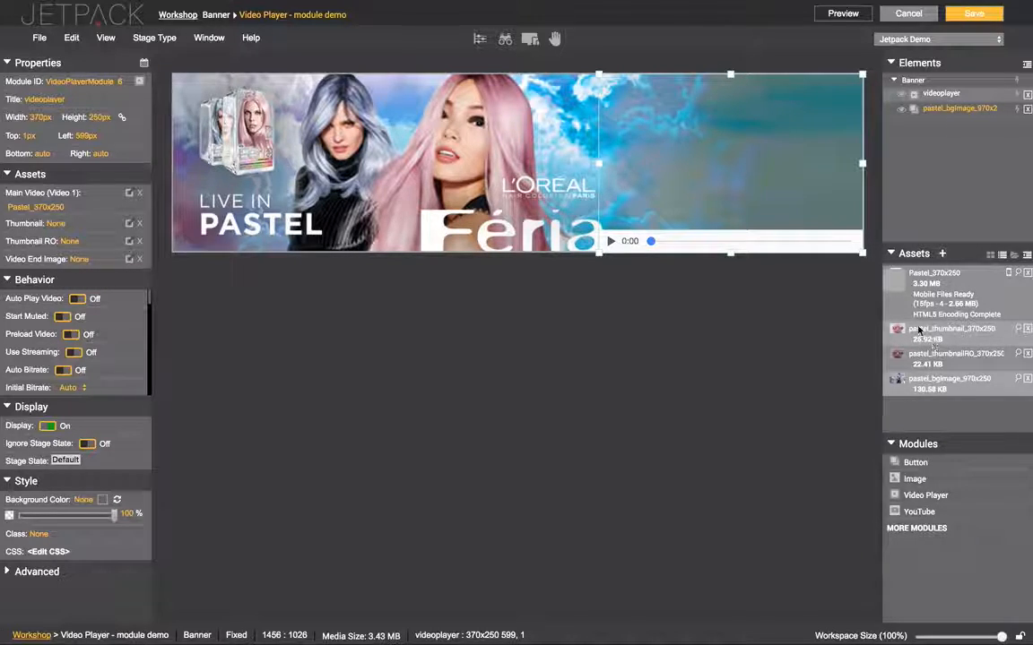
{"action": "mouse_move", "coordinate": [896, 359]}
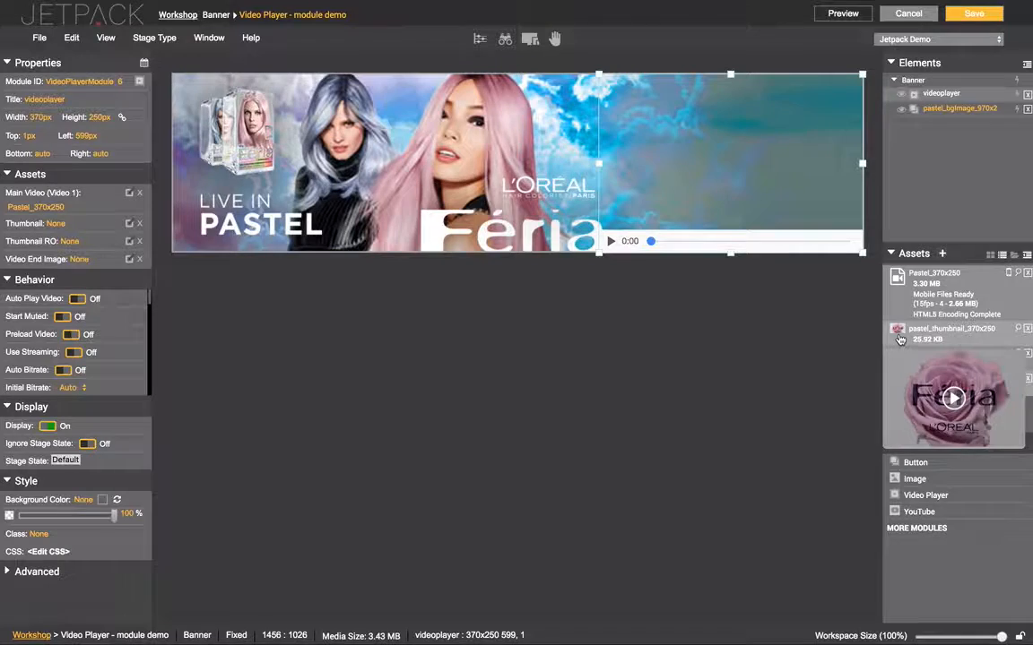
{"action": "left_click_drag", "start_coordinate": [943, 332], "coordinate": [454, 293]}
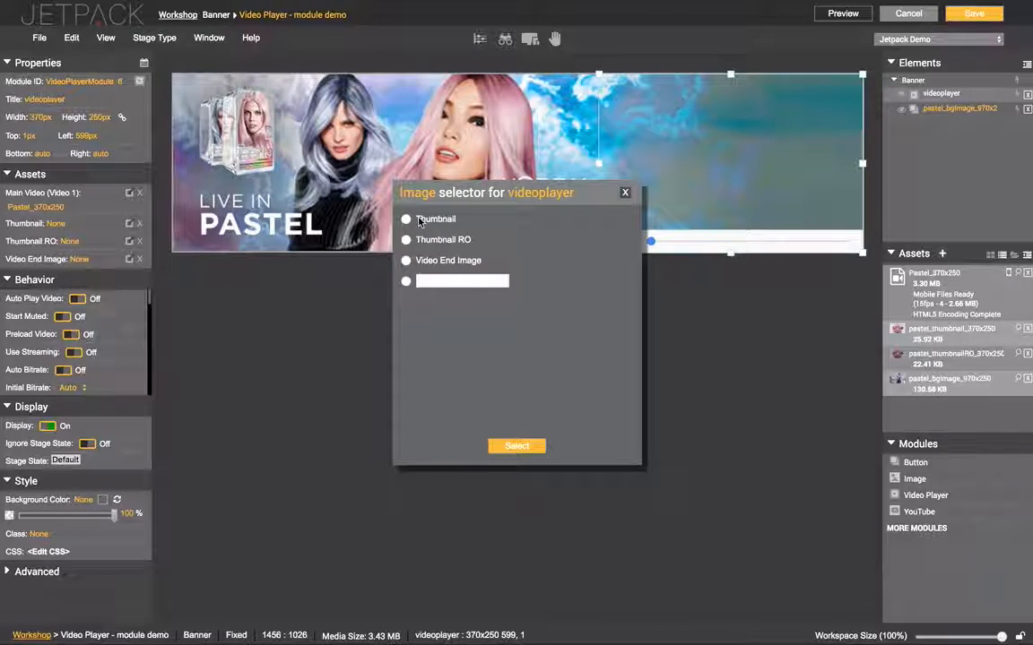
{"action": "left_click", "coordinate": [406, 219]}
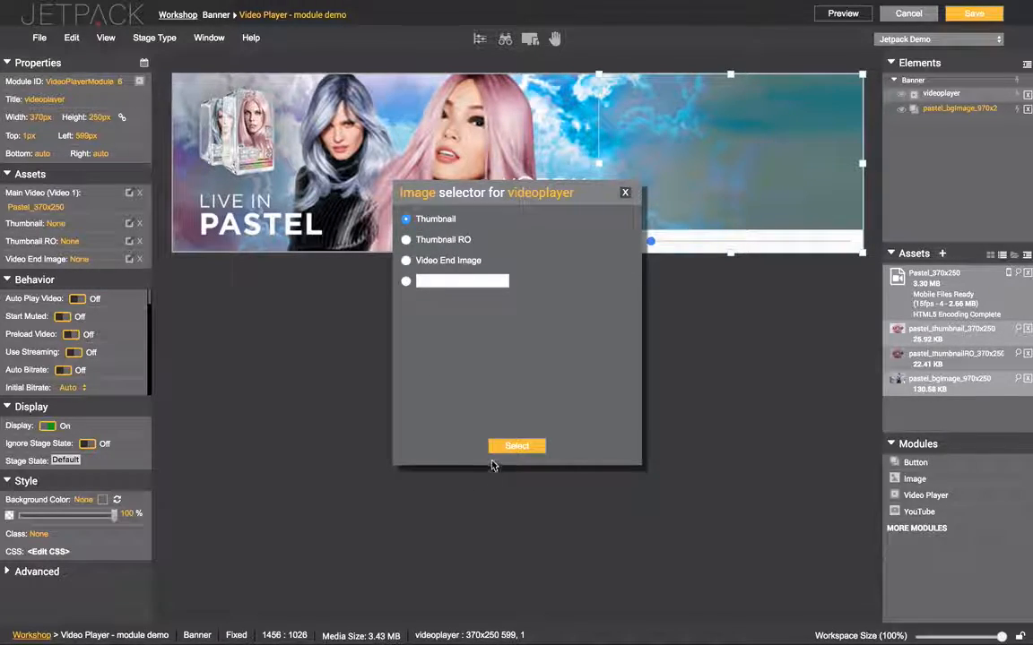
{"action": "left_click", "coordinate": [516, 446]}
Assign pastel_thumbnailRO_370x250 as the player's rollover thumbnail (Thumbnail RO)
{"action": "double_click", "coordinate": [950, 357]}
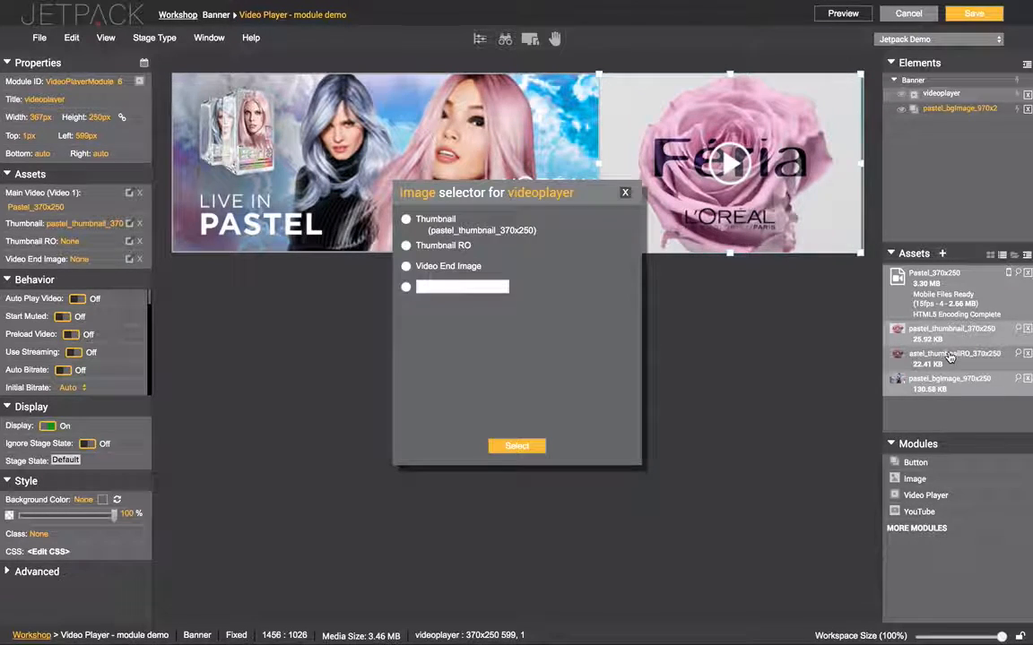
{"action": "left_click", "coordinate": [439, 248]}
{"action": "left_click", "coordinate": [516, 445]}
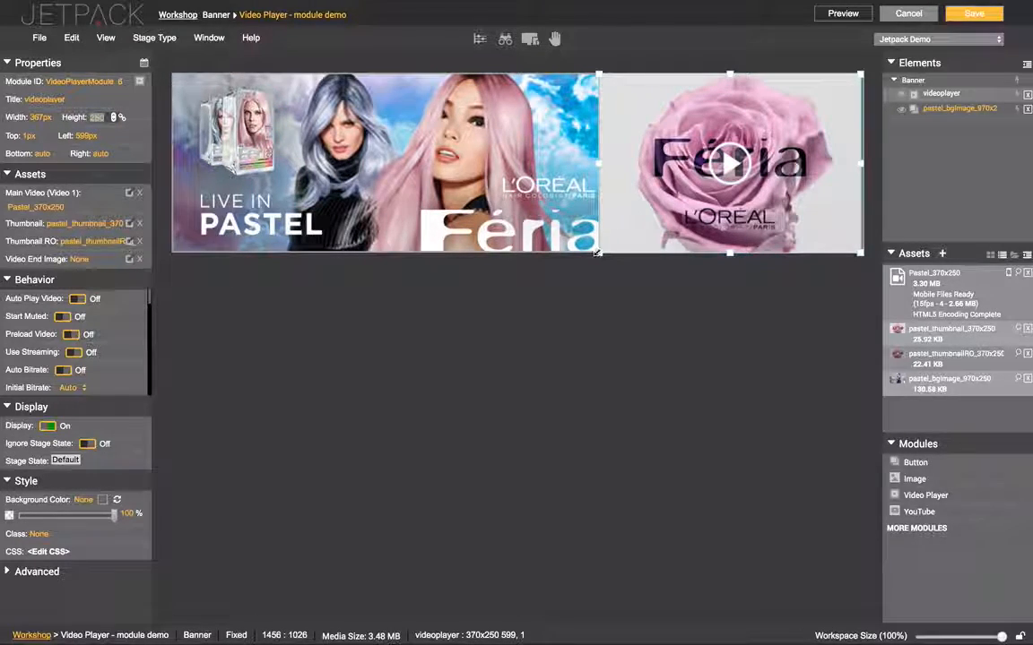
Resize the videoplayer to 364×248 px and position it 1px from the top and right edges
{"action": "mouse_move", "coordinate": [599, 253]}
{"action": "left_mouse_down"}
{"action": "mouse_move", "coordinate": [623, 237]}
{"action": "mouse_move", "coordinate": [596, 247]}
{"action": "left_mouse_up"}
{"action": "key", "text": "Right"}
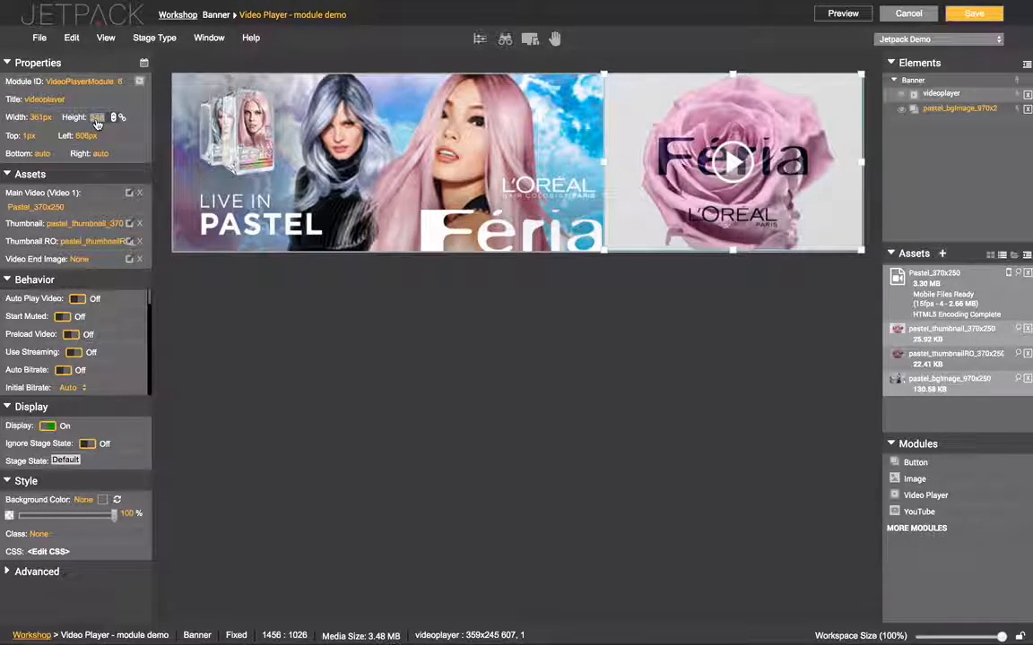
{"action": "type", "text": "248"}
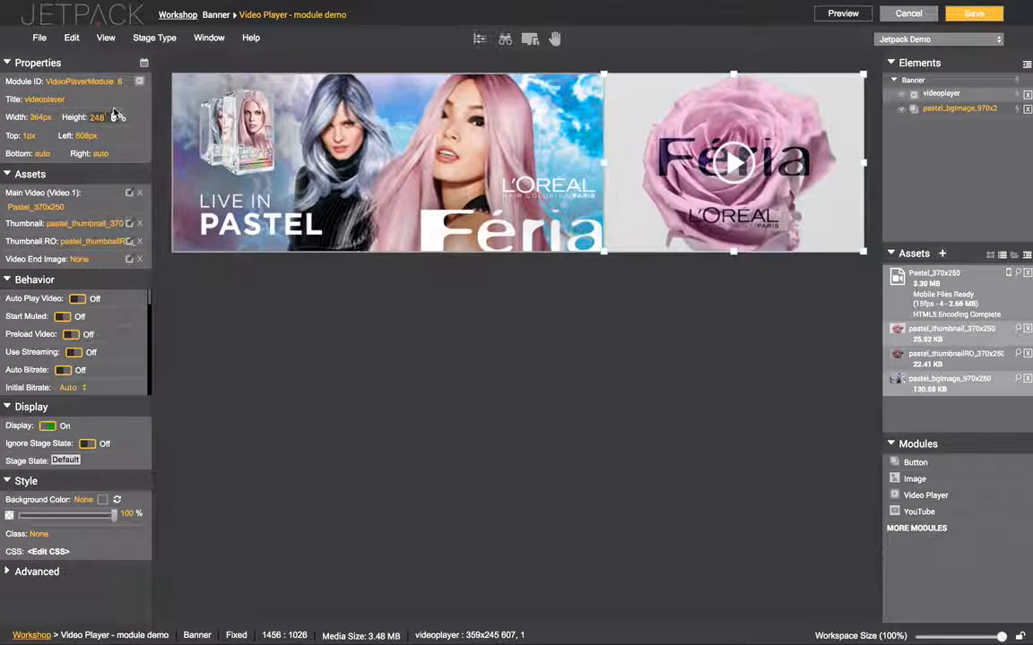
{"action": "left_click", "coordinate": [30, 136]}
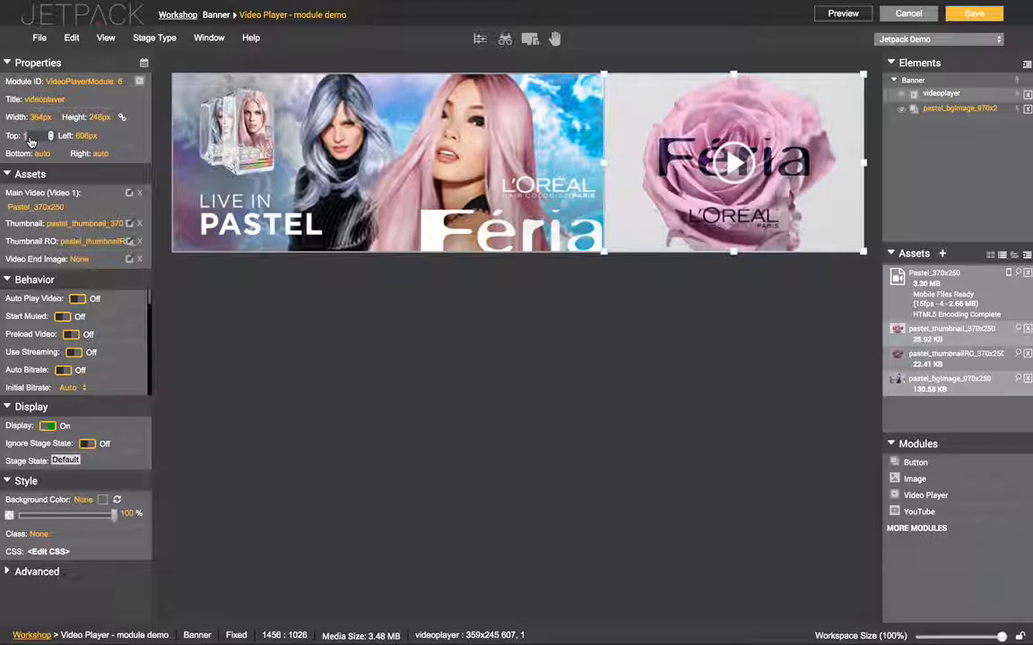
{"action": "left_click", "coordinate": [101, 154]}
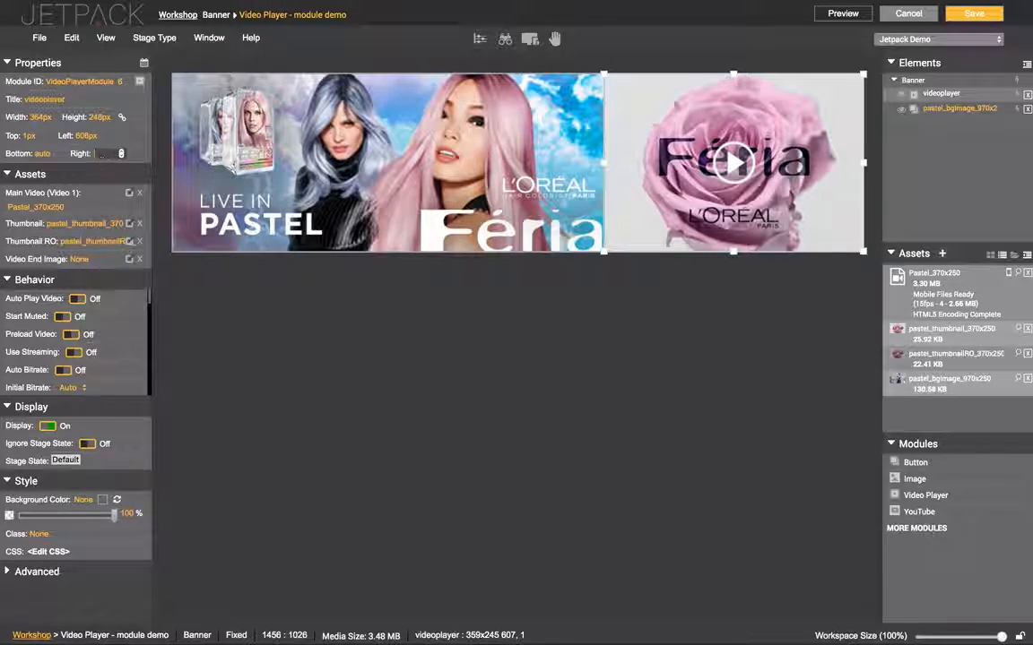
{"action": "type", "text": "1"}
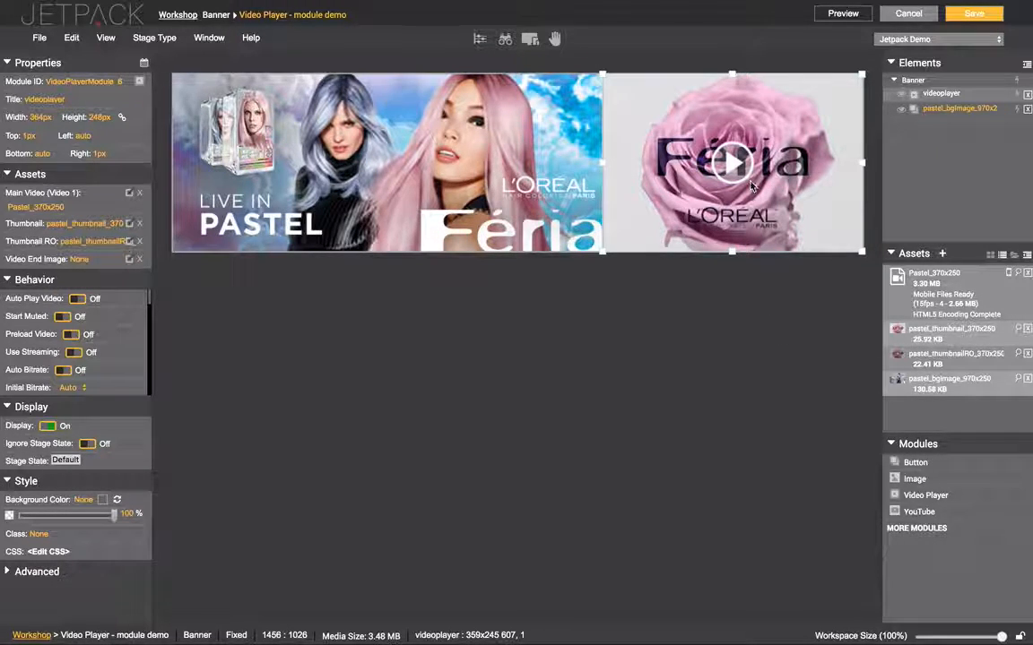
Turn on autoplay for the videoplayer and set its Initial Bitrate to 1200
{"action": "left_click", "coordinate": [955, 97]}
{"action": "left_click", "coordinate": [79, 299]}
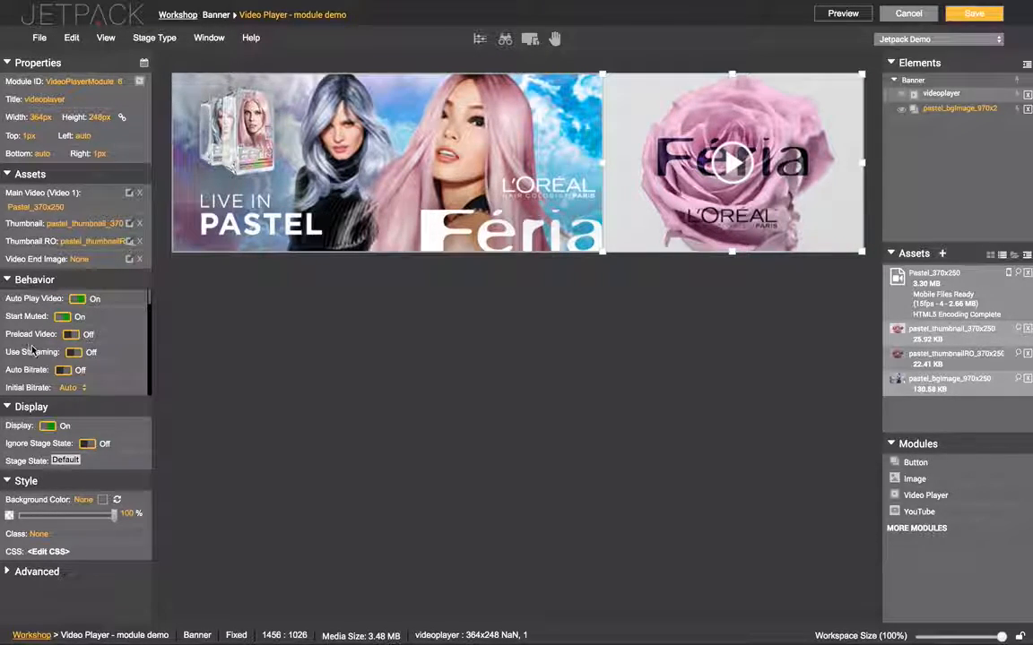
{"action": "scroll", "coordinate": [54, 331], "scroll_direction": "down", "scroll_amount": 2}
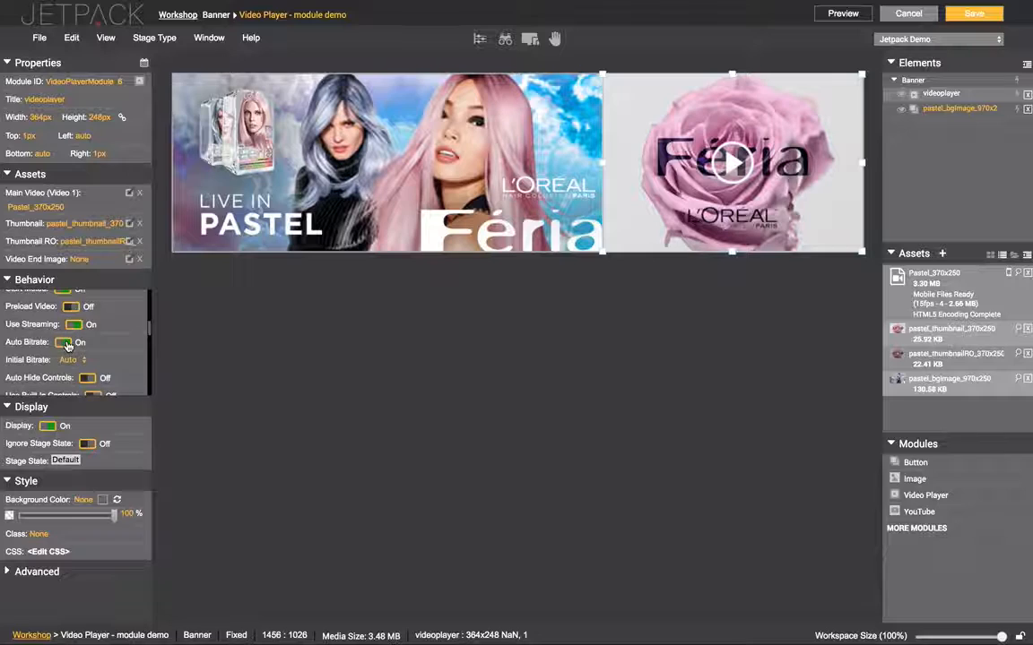
{"action": "left_click", "coordinate": [68, 359]}
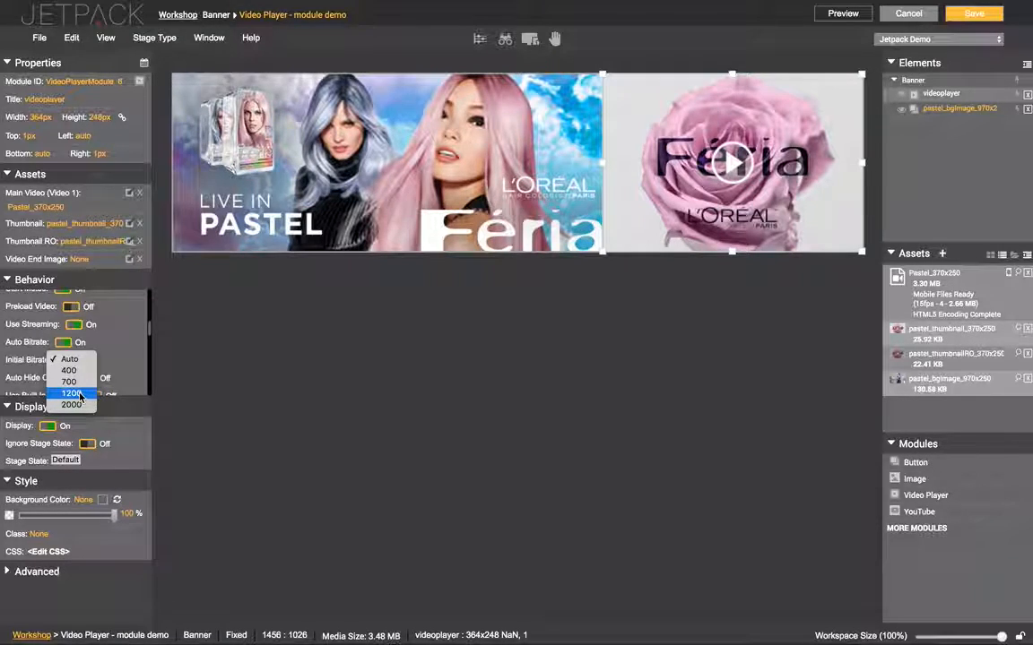
{"action": "left_click", "coordinate": [79, 395]}
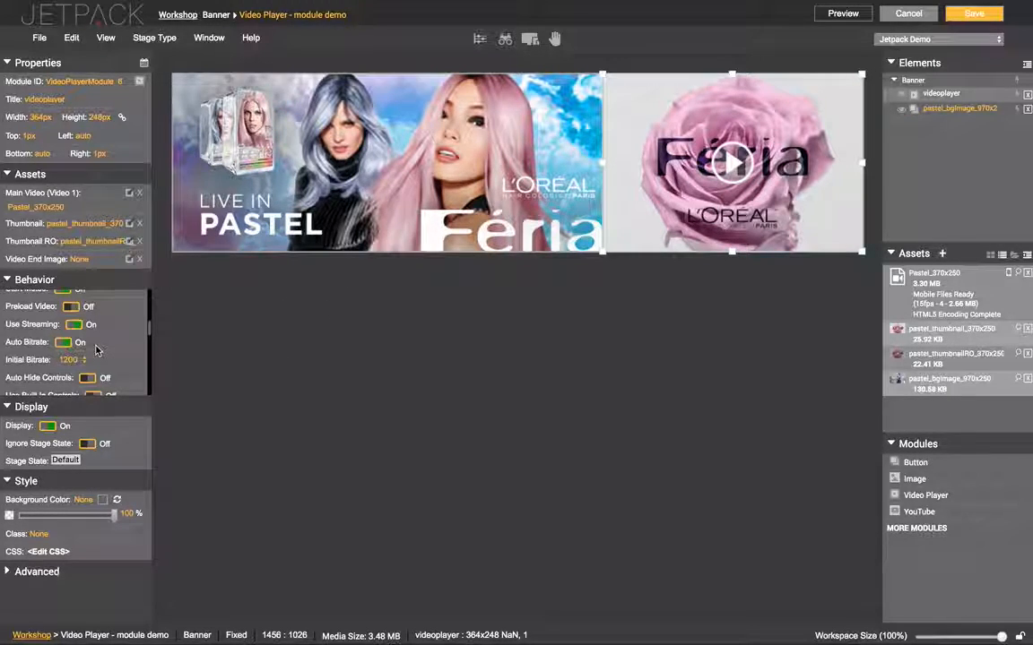
{"action": "scroll", "coordinate": [96, 349], "scroll_direction": "up", "scroll_amount": 2}
{"action": "scroll", "coordinate": [95, 346], "scroll_direction": "down", "scroll_amount": 3}
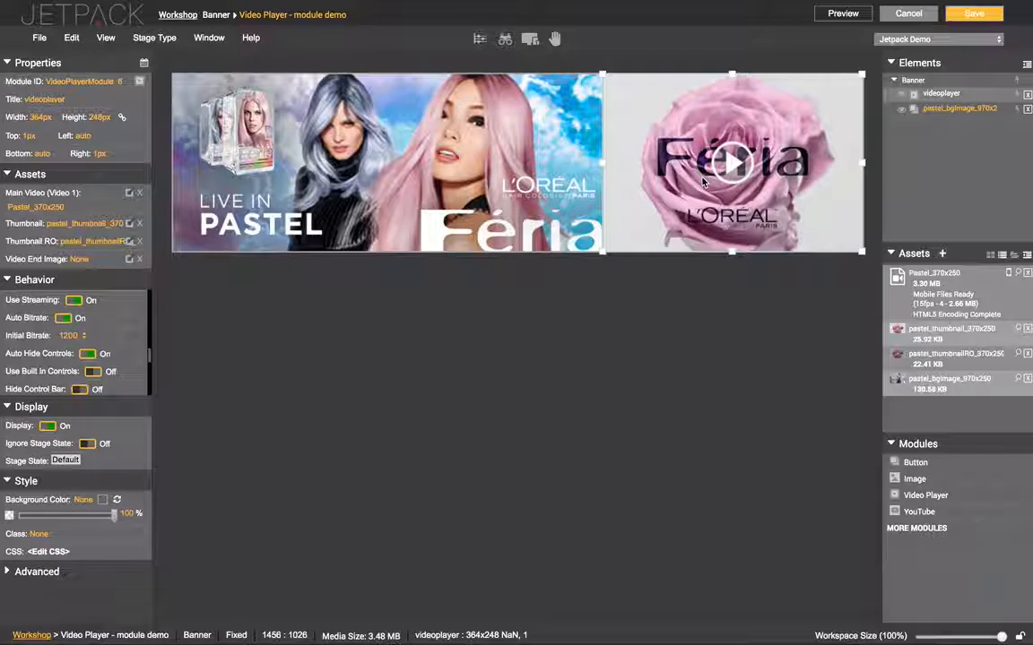
Save the banner with auto-hiding controls and play the muted video in the preview
{"action": "left_click", "coordinate": [974, 12]}
{"action": "key", "text": "ctrl+Tab"}
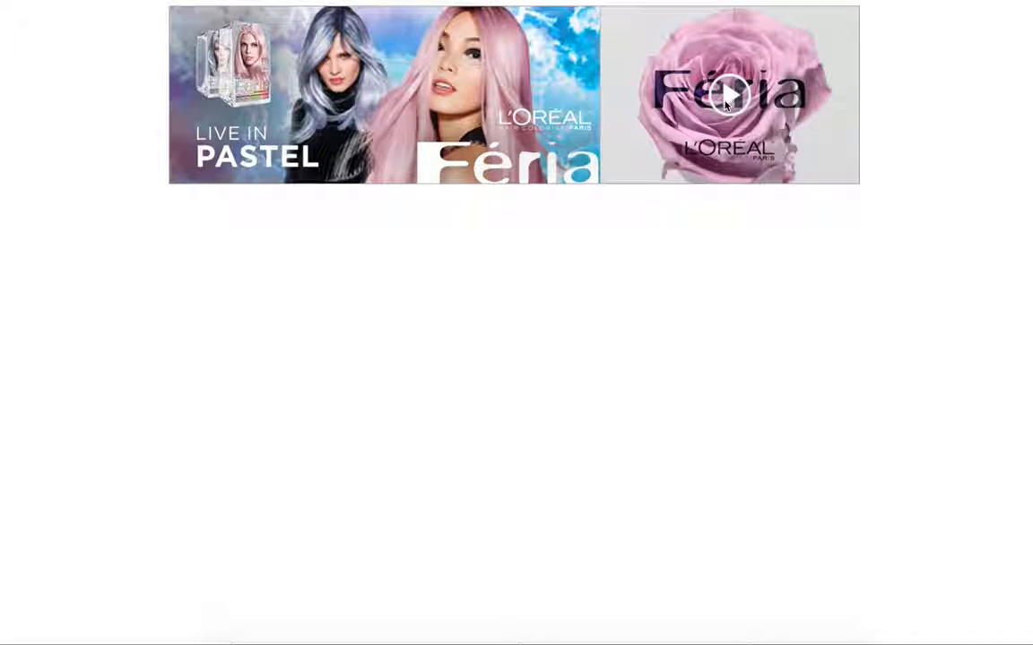
{"action": "left_click", "coordinate": [727, 97]}
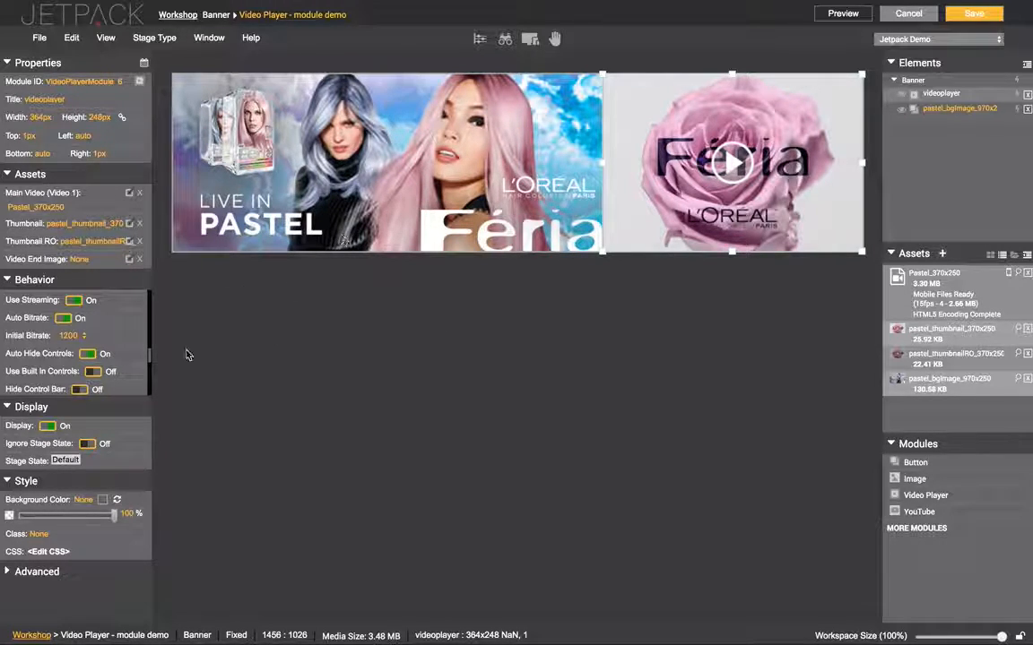
Turn on Hide Control Bar, save the banner, and replay the video in the preview
{"action": "scroll", "coordinate": [80, 372], "scroll_direction": "down", "scroll_amount": 1}
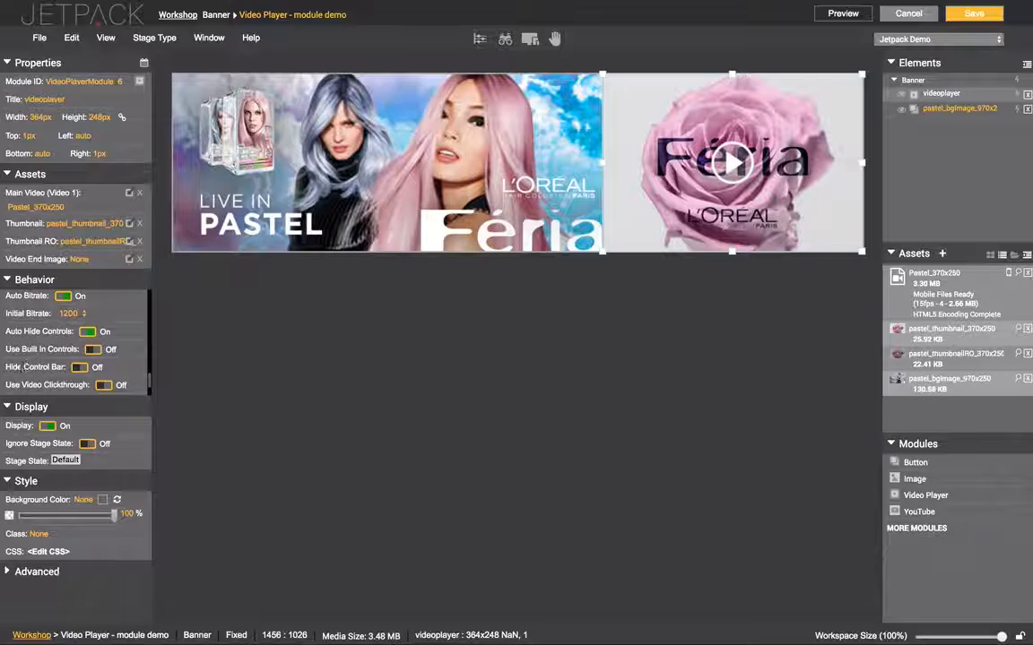
{"action": "left_click", "coordinate": [80, 367]}
{"action": "key", "text": "ctrl+s"}
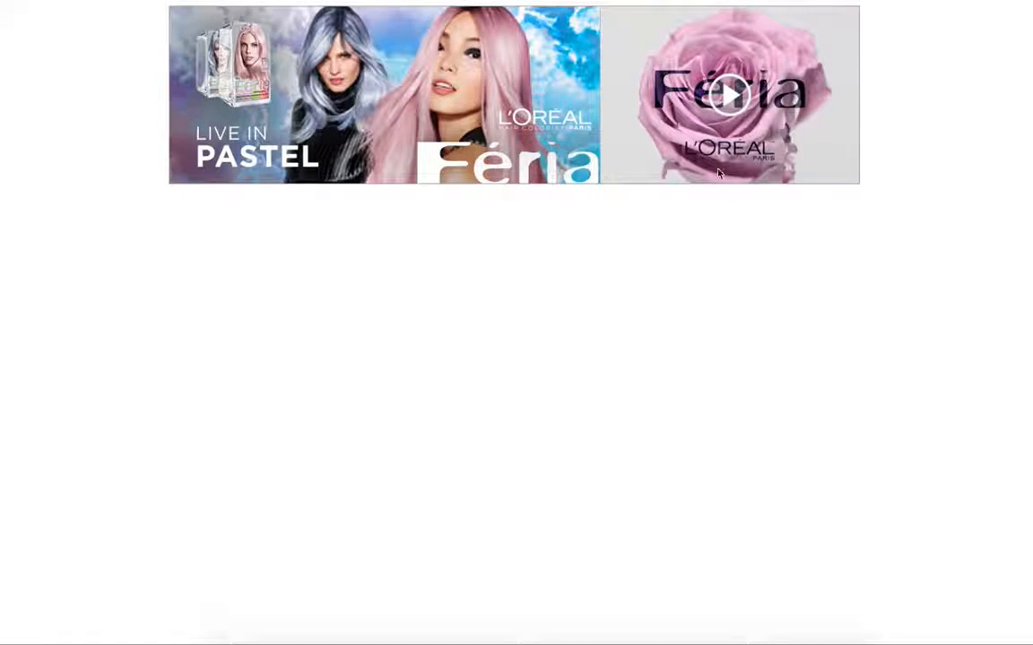
{"action": "left_click", "coordinate": [728, 100]}
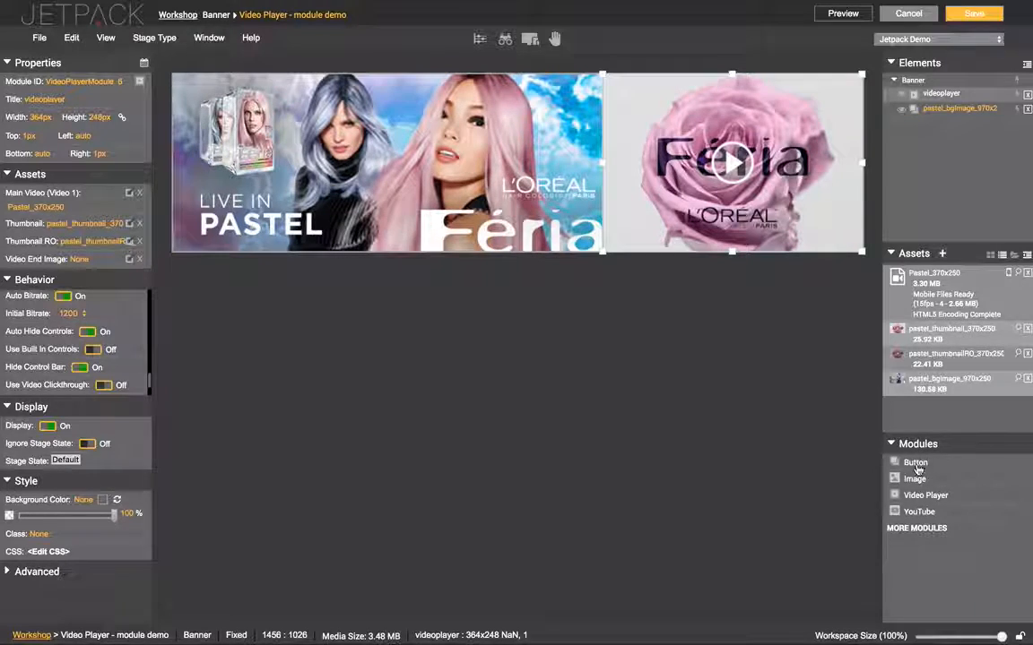
Add a Button module titled 'audio' over the video with the Mute/Unmute Video action
{"action": "left_click_drag", "start_coordinate": [916, 467], "coordinate": [638, 88]}
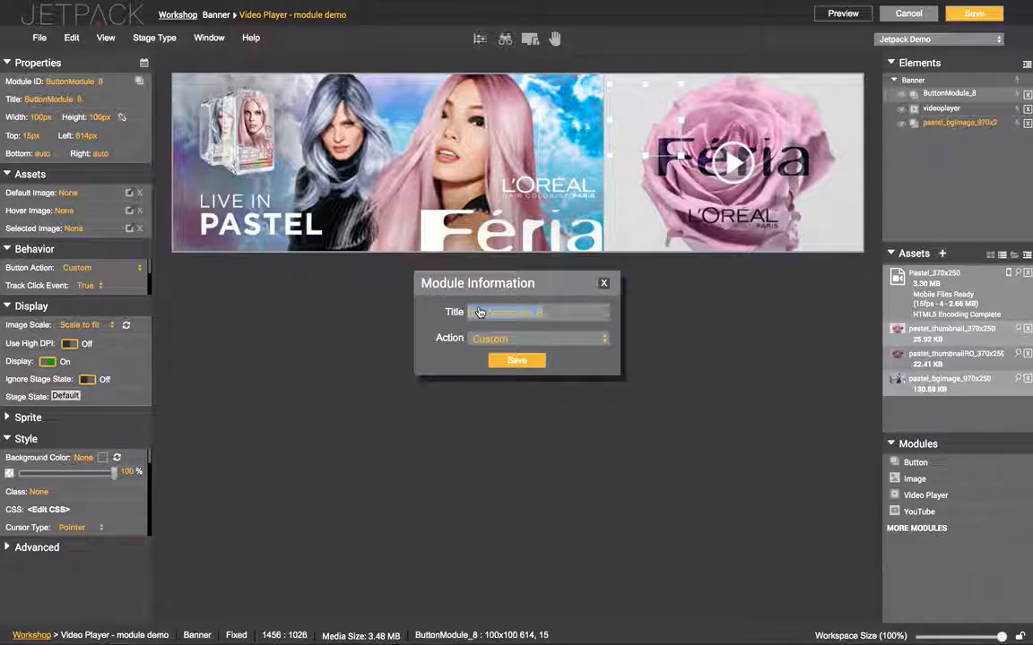
{"action": "type", "text": "audio"}
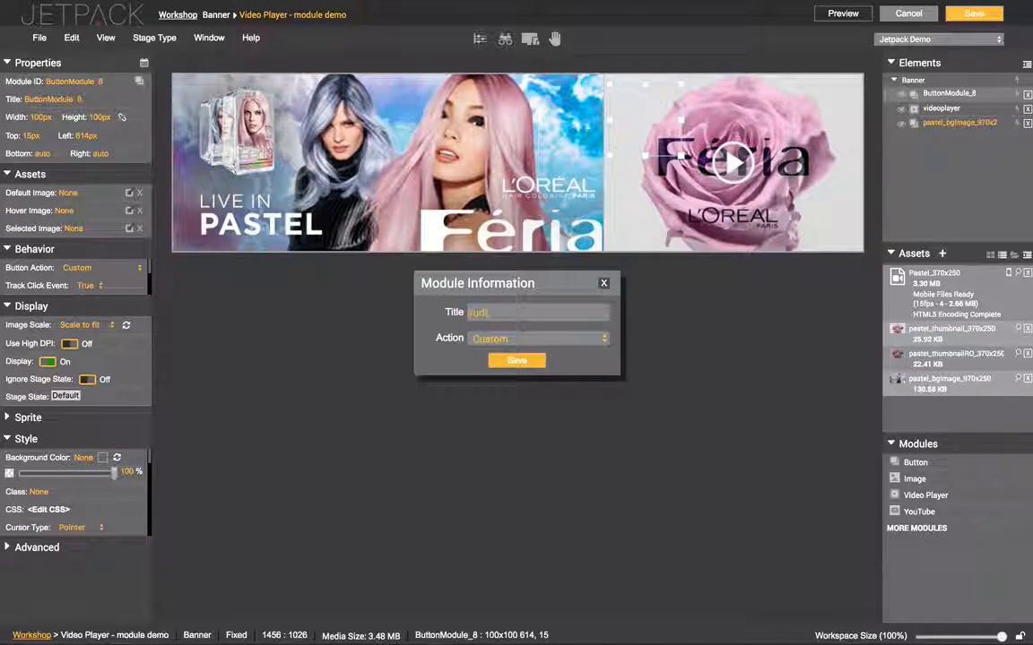
{"action": "left_click", "coordinate": [473, 338]}
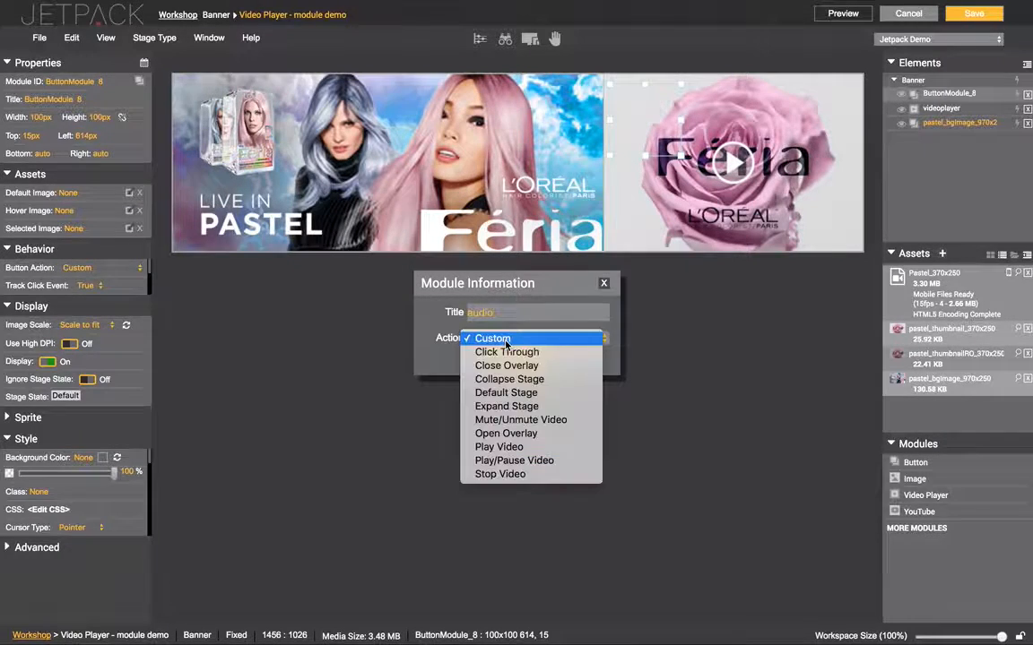
{"action": "left_click", "coordinate": [499, 420]}
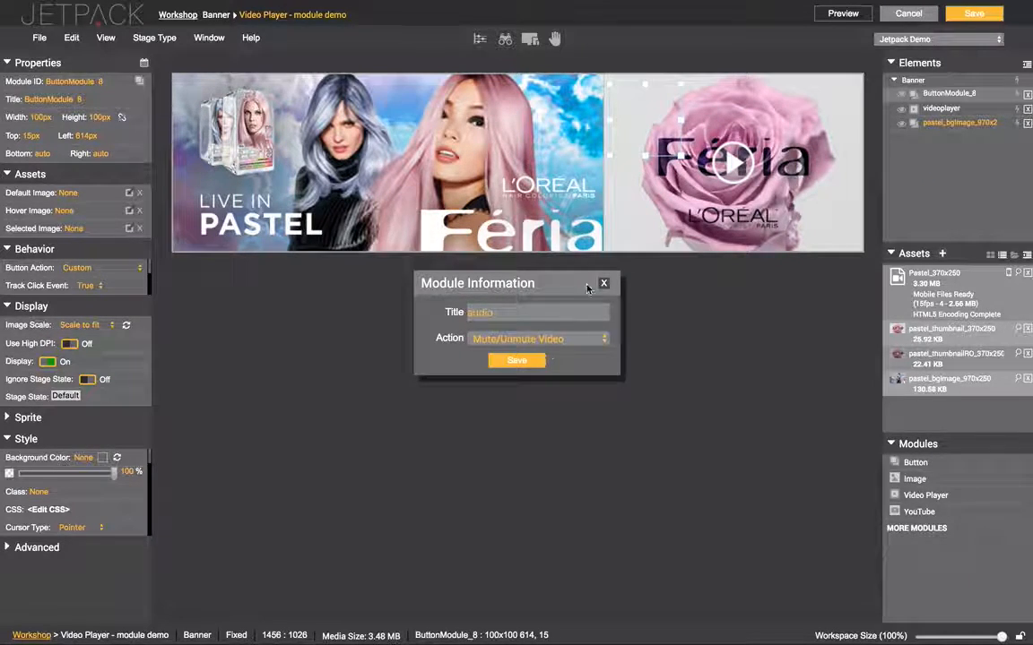
{"action": "left_click", "coordinate": [525, 361]}
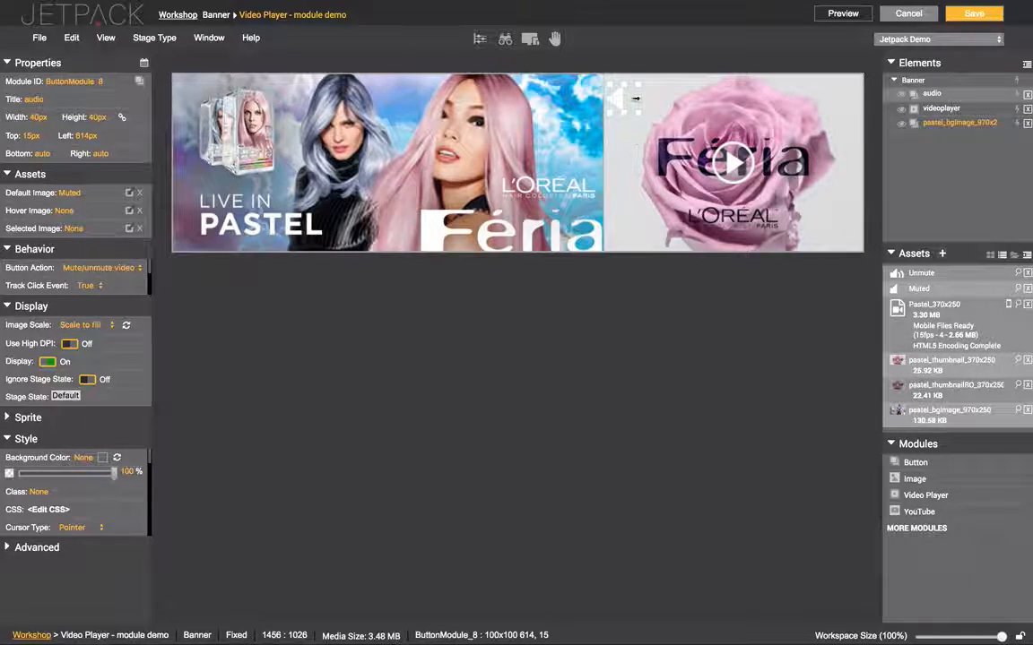
Place the audio button at the banner's top-right corner (top 9px, left 920px) and save
{"action": "left_click_drag", "start_coordinate": [620, 101], "coordinate": [618, 88]}
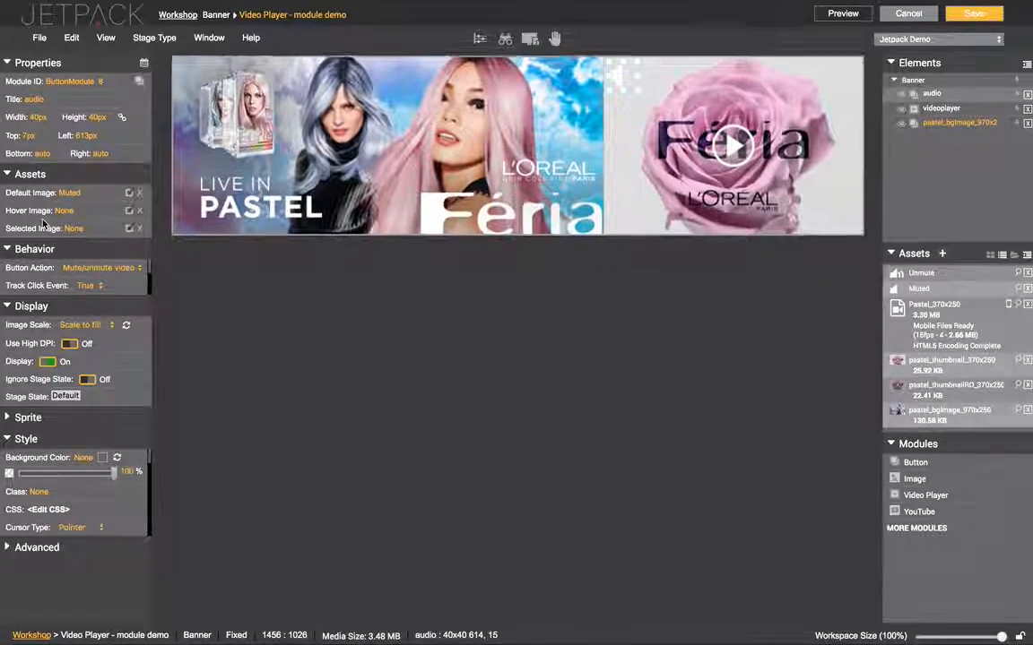
{"action": "scroll", "coordinate": [87, 215], "scroll_direction": "down", "scroll_amount": 1}
{"action": "scroll", "coordinate": [87, 216], "scroll_direction": "up", "scroll_amount": 1}
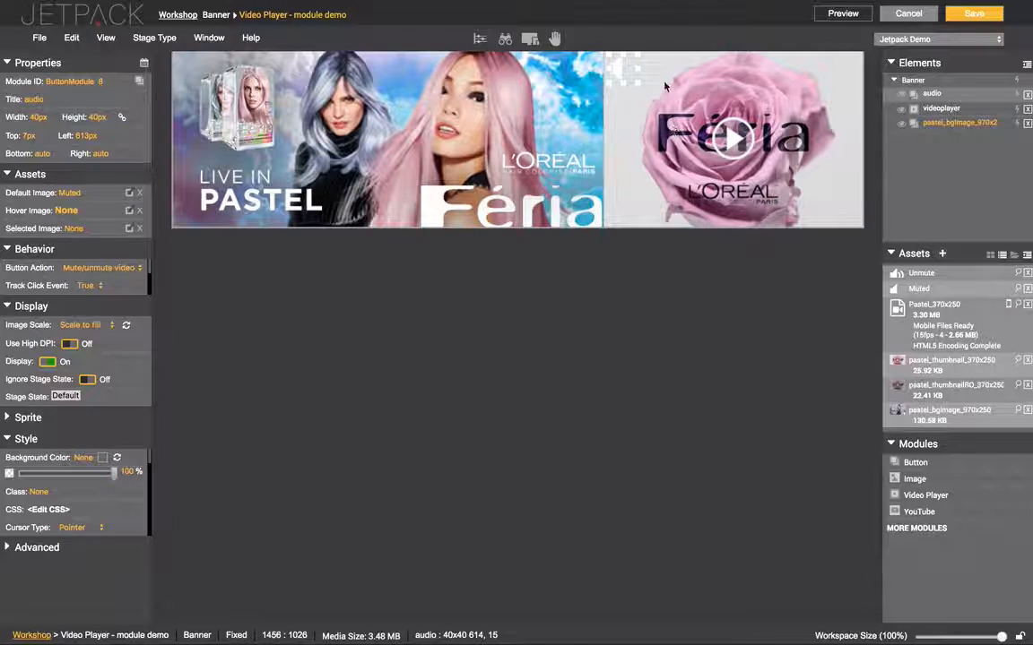
{"action": "left_click_drag", "start_coordinate": [624, 75], "coordinate": [625, 76]}
{"action": "double_click", "coordinate": [929, 278]}
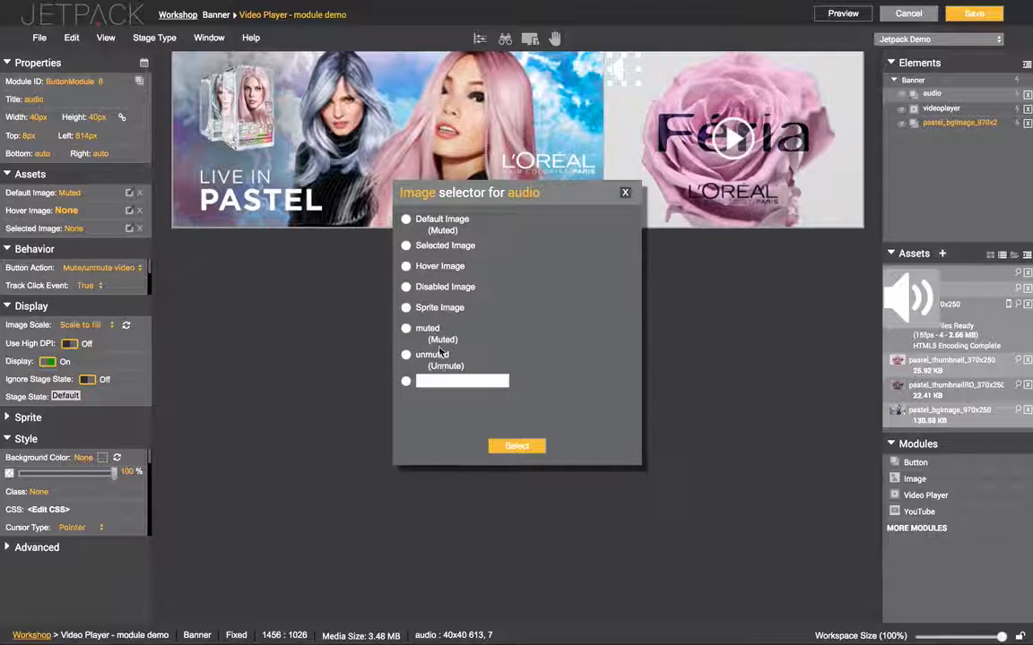
{"action": "left_click", "coordinate": [627, 195]}
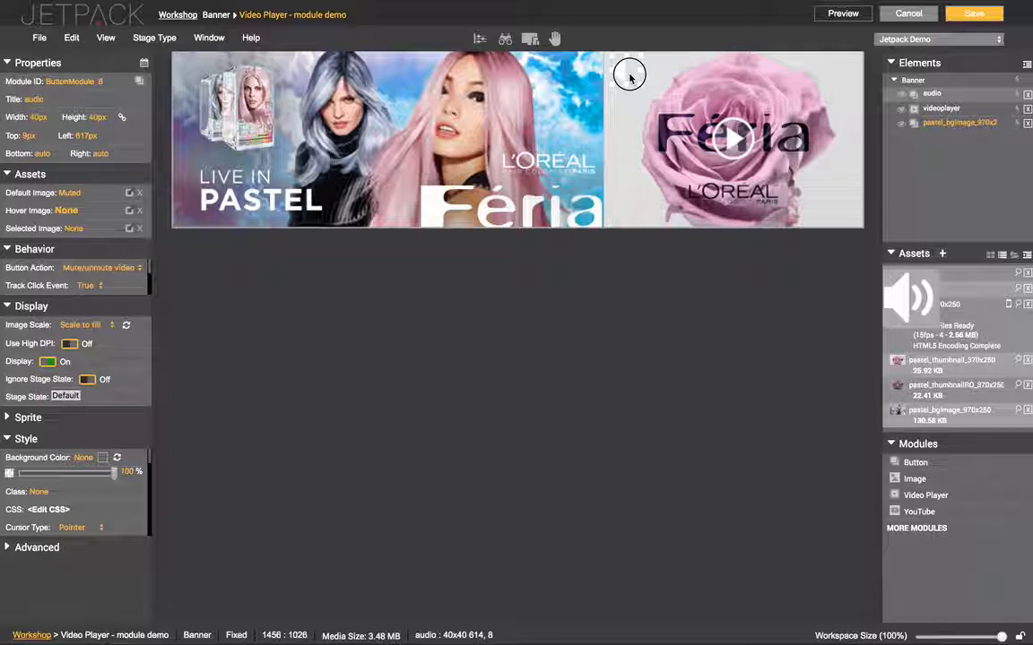
{"action": "left_click_drag", "start_coordinate": [629, 78], "coordinate": [850, 82]}
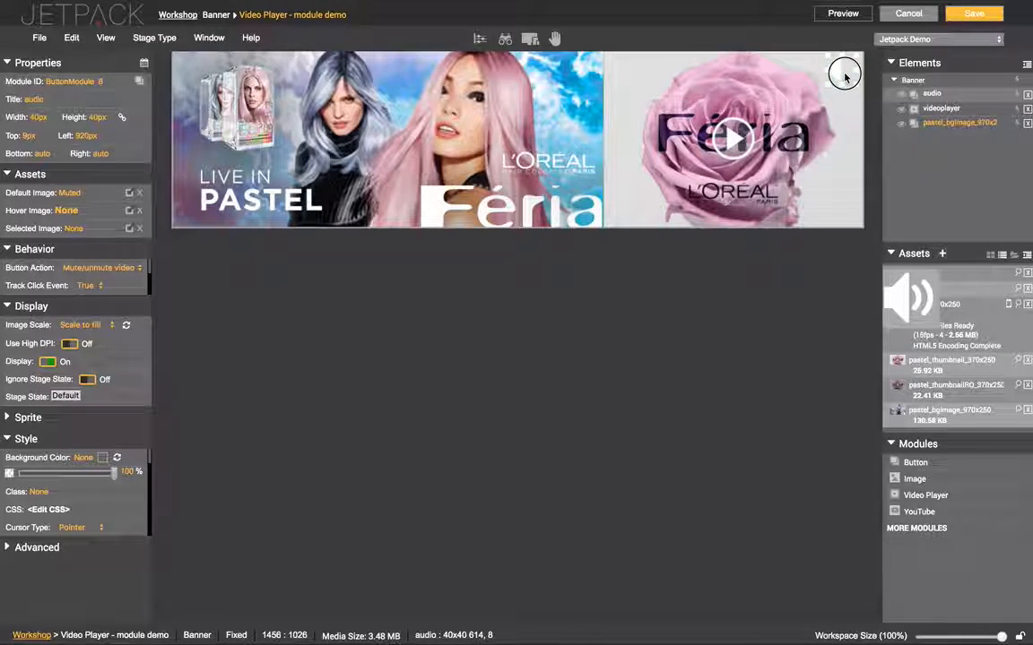
{"action": "left_click", "coordinate": [976, 15]}
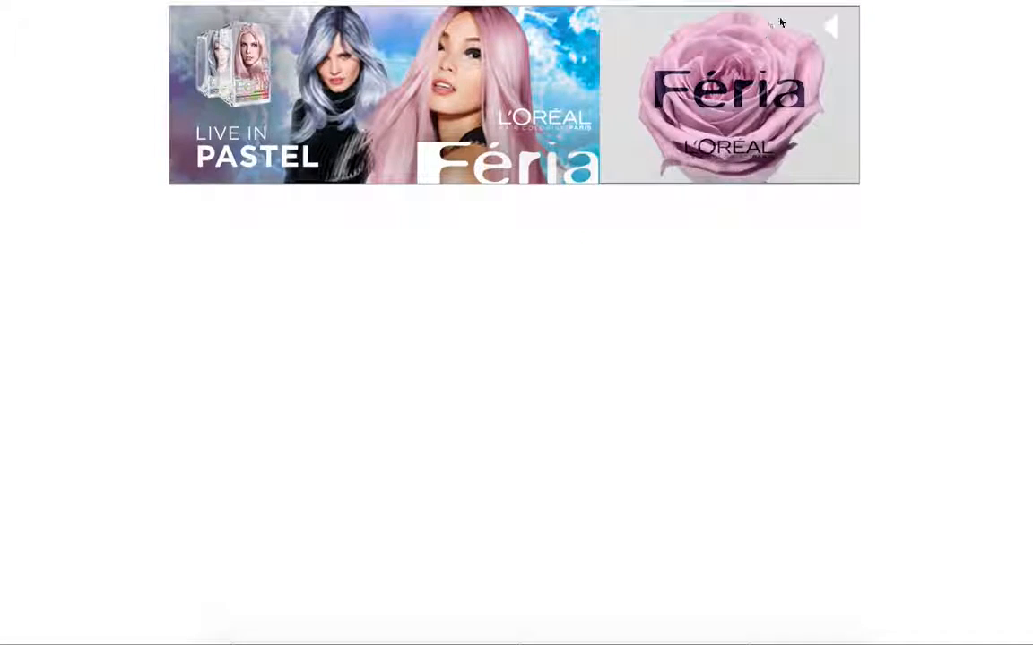
Toggle the video's sound on and off several times with the audio button
{"action": "left_click", "coordinate": [834, 26]}
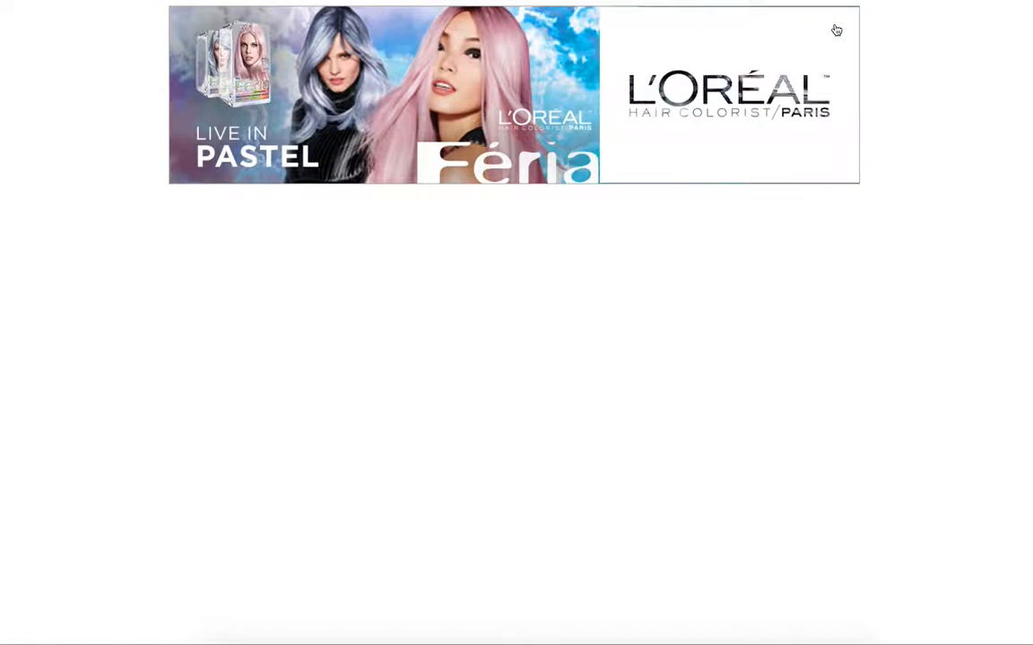
{"action": "left_click", "coordinate": [836, 26]}
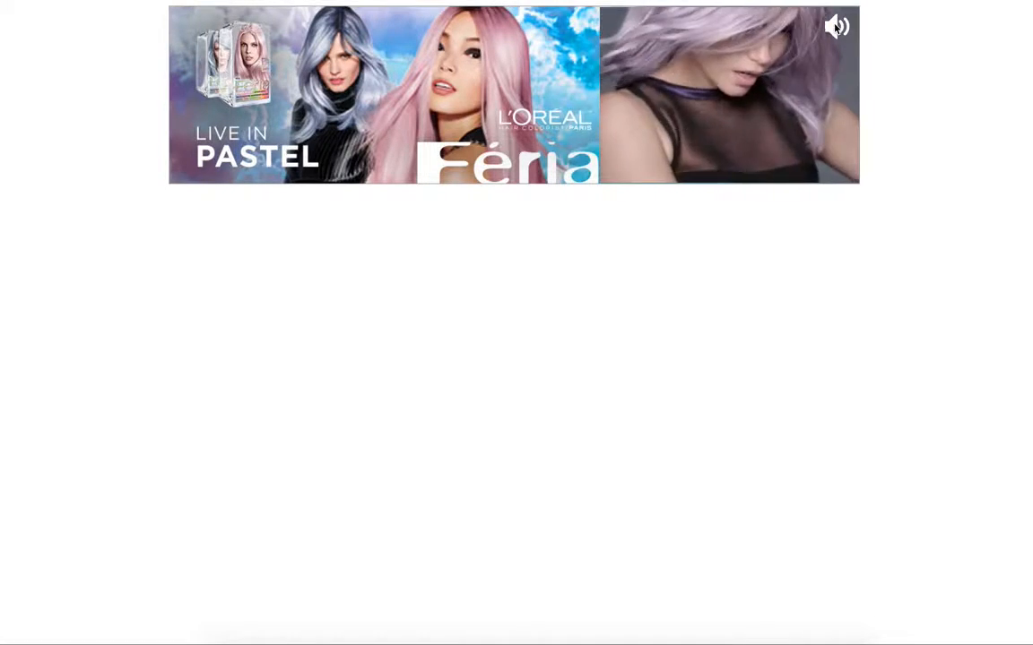
{"action": "left_click", "coordinate": [836, 27]}
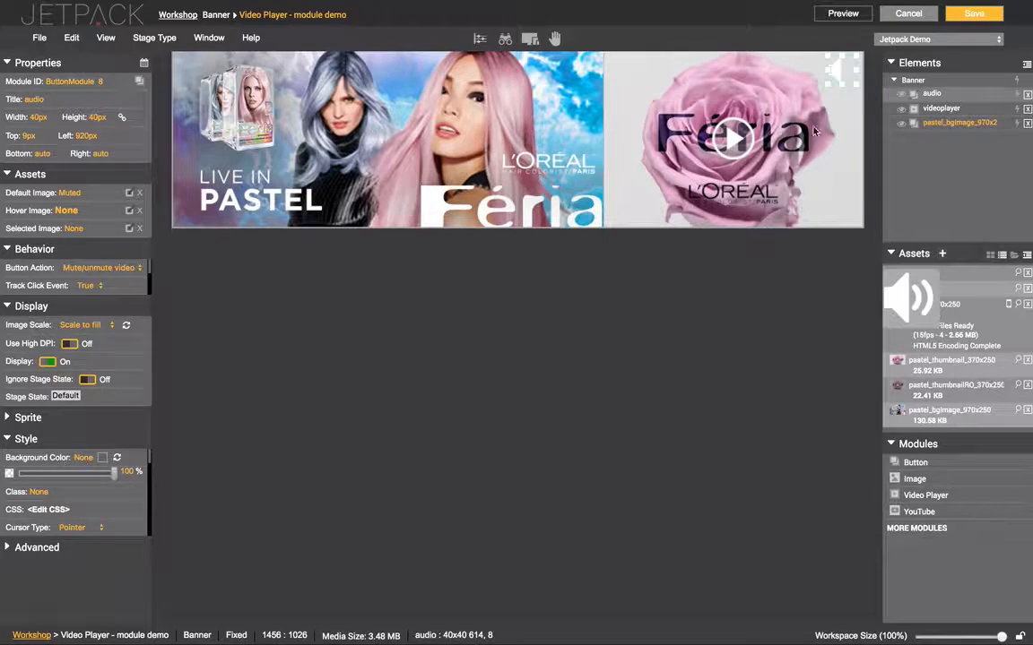
{"action": "left_click", "coordinate": [940, 109]}
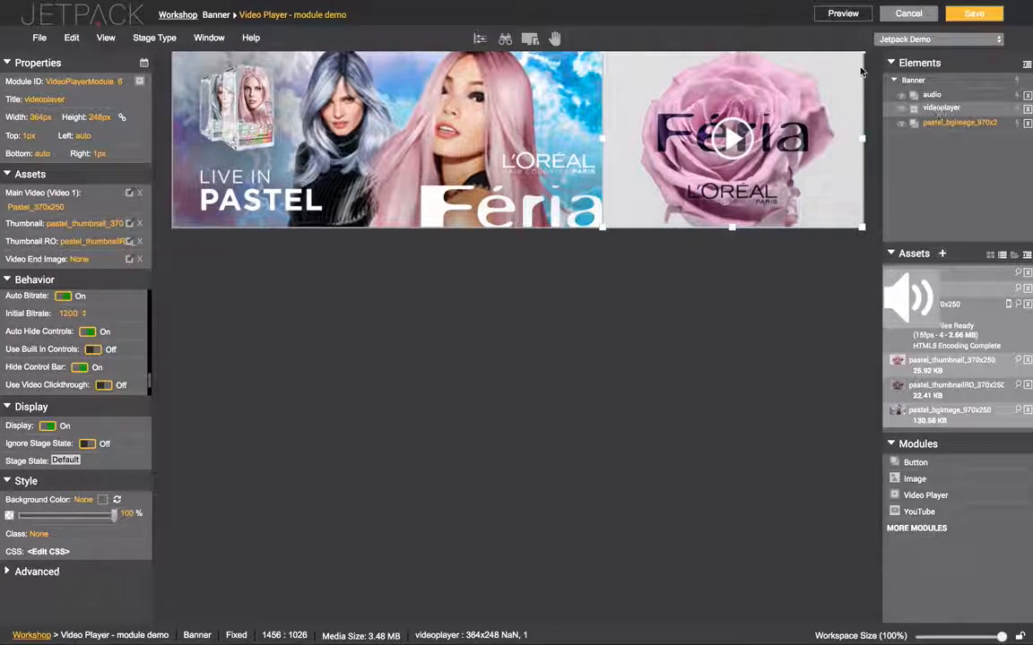
{"action": "left_click", "coordinate": [826, 83]}
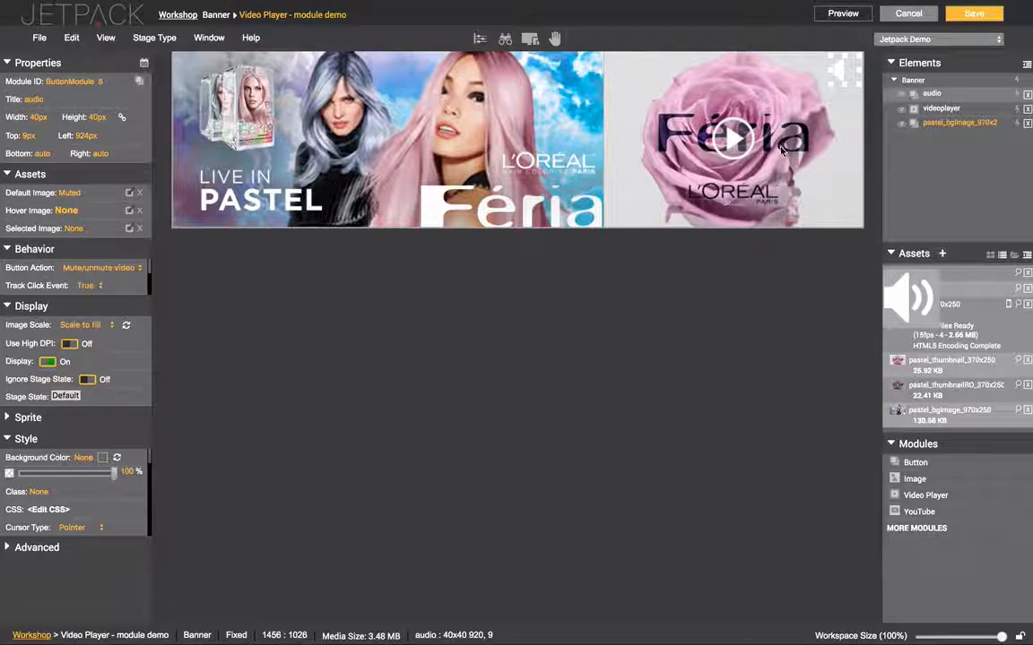
{"action": "left_click", "coordinate": [730, 134]}
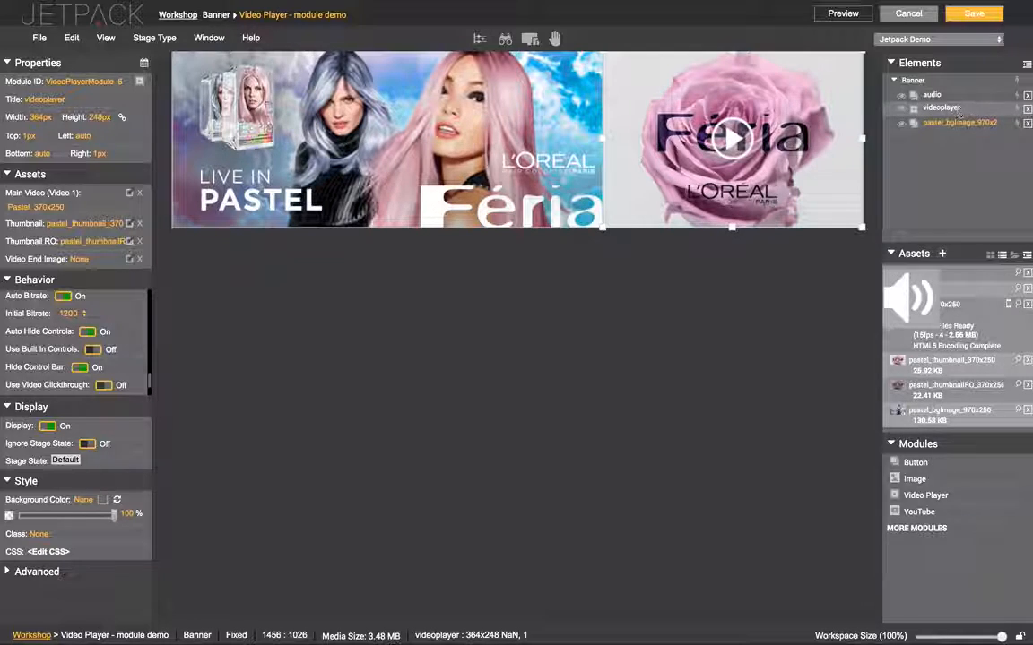
Delete the videoplayer and audio elements, confirming each deletion with OK
{"action": "left_click", "coordinate": [1028, 109]}
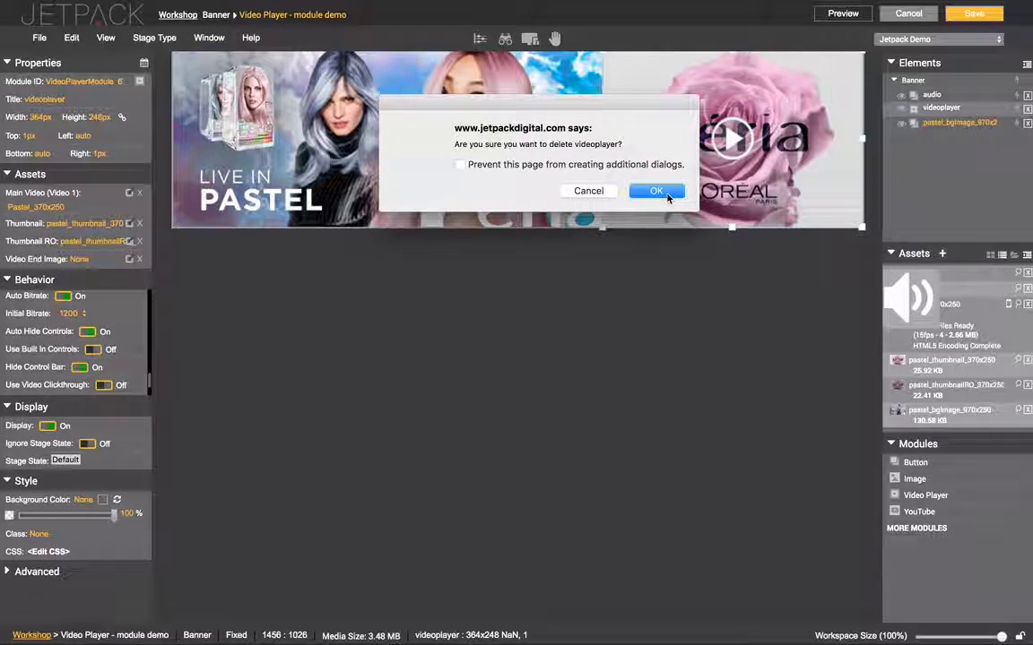
{"action": "left_click", "coordinate": [663, 193]}
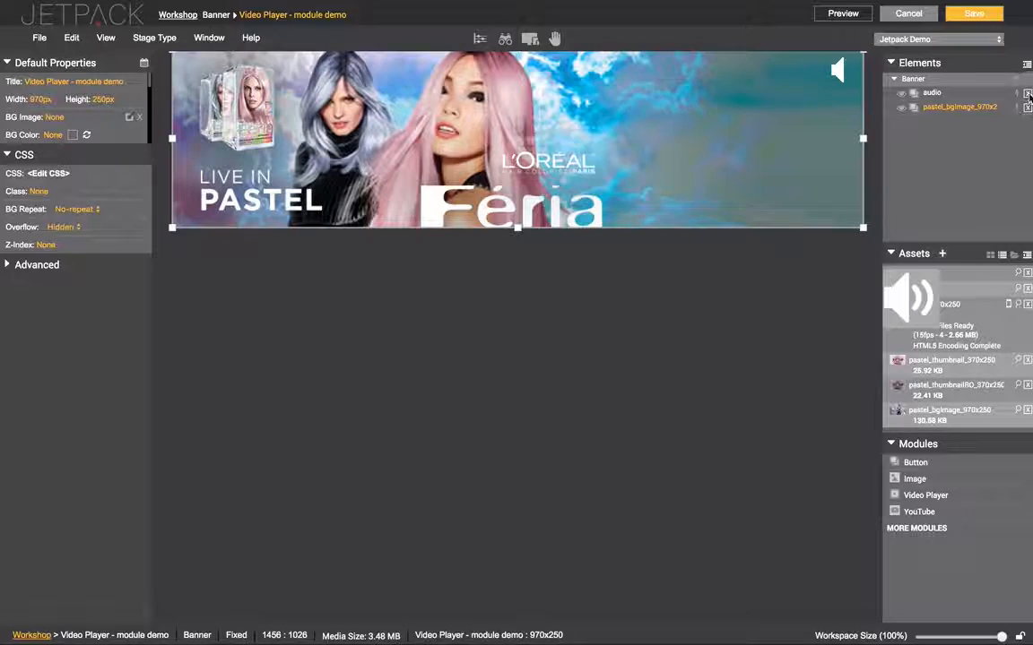
{"action": "left_click", "coordinate": [1025, 93]}
{"action": "left_click", "coordinate": [668, 196]}
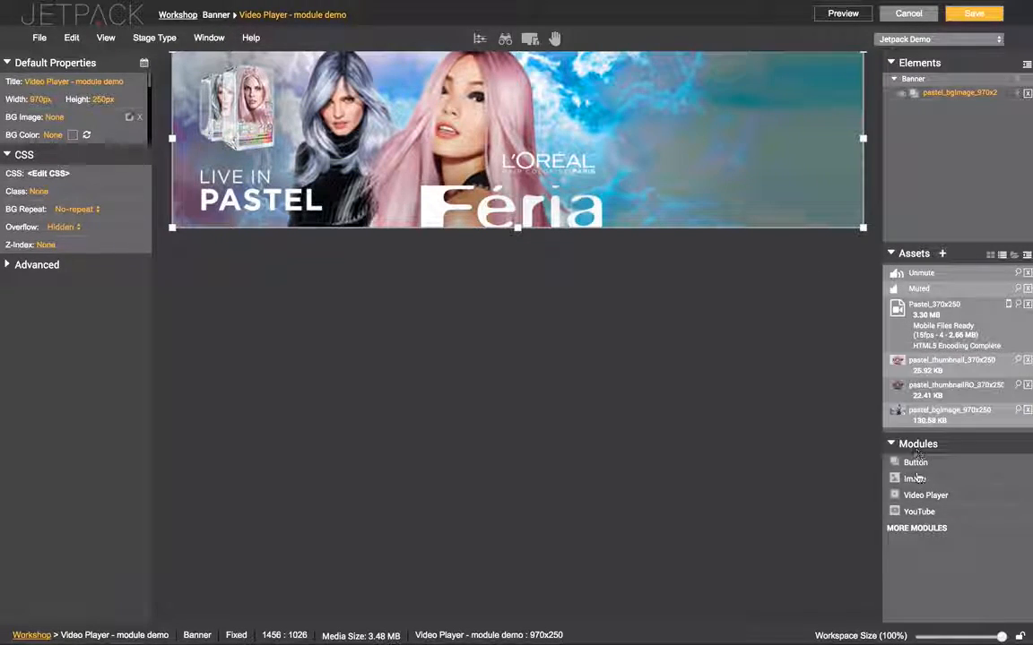
Show the full list of available modules under MORE MODULES
{"action": "left_click", "coordinate": [918, 528]}
{"action": "scroll", "coordinate": [919, 531], "scroll_direction": "down", "scroll_amount": 5}
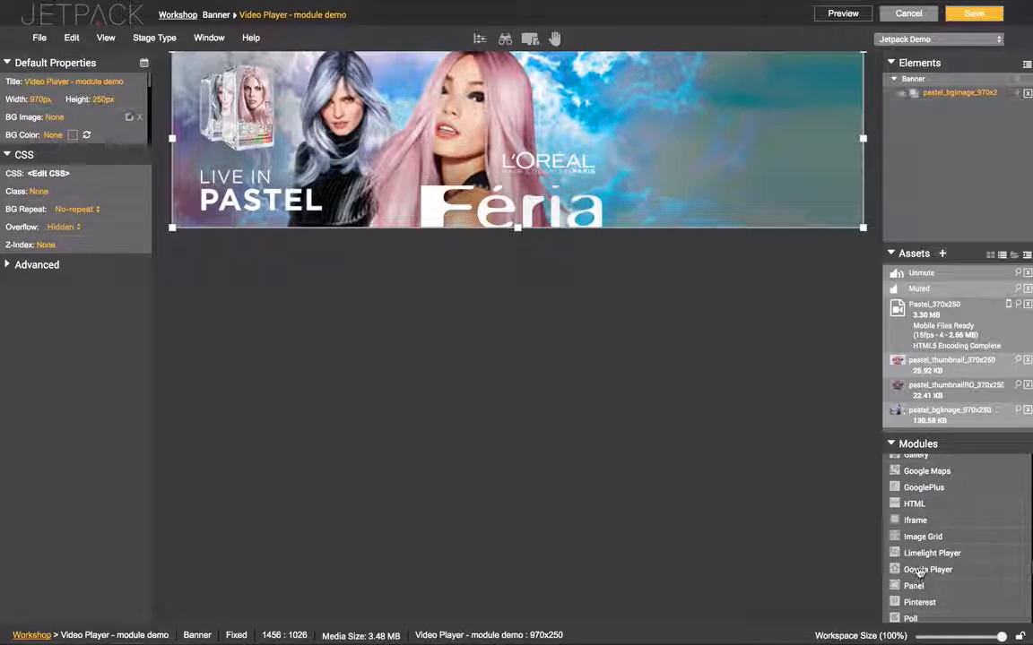
{"action": "scroll", "coordinate": [923, 547], "scroll_direction": "up", "scroll_amount": 3}
{"action": "scroll", "coordinate": [928, 538], "scroll_direction": "up", "scroll_amount": 3}
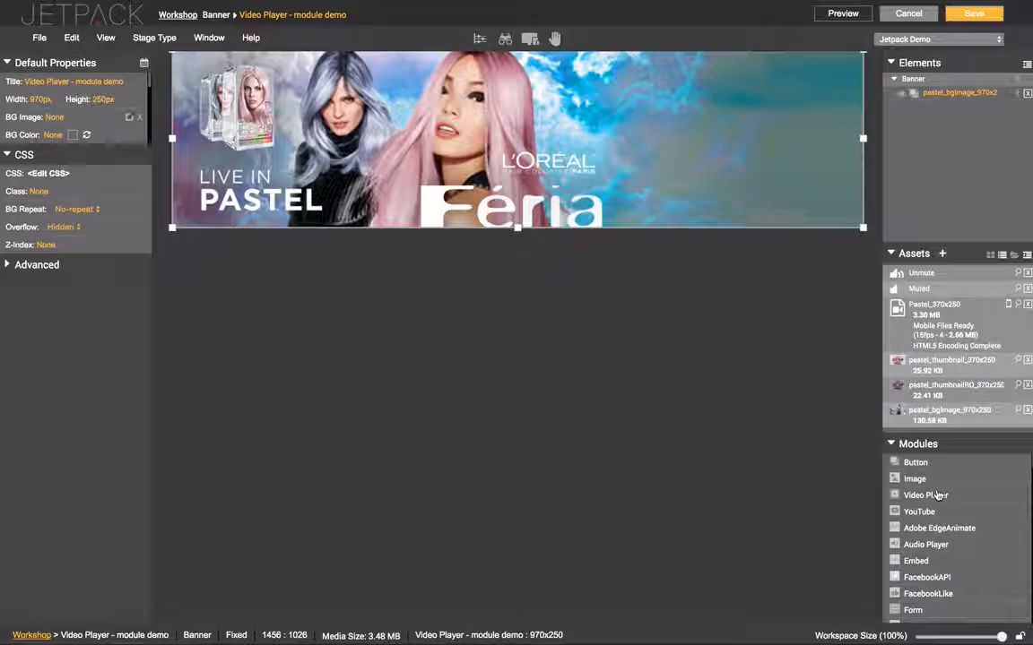
Place a 400×225 YouTube module titled 'youtube-player' at top 10px, left 561px
{"action": "left_click_drag", "start_coordinate": [934, 512], "coordinate": [673, 76]}
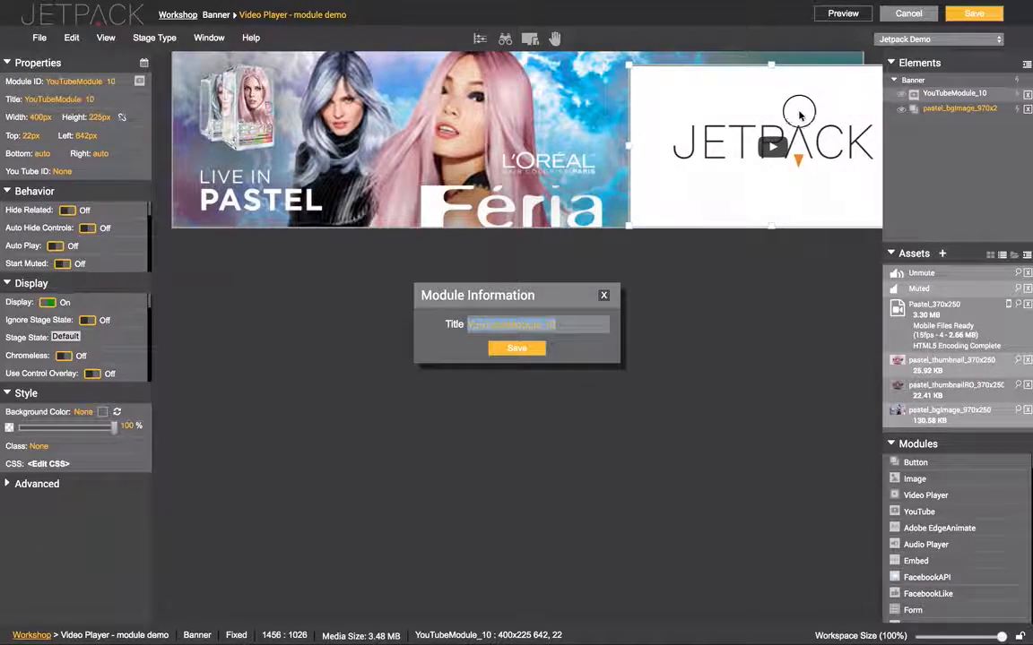
{"action": "type", "text": "youtub"}
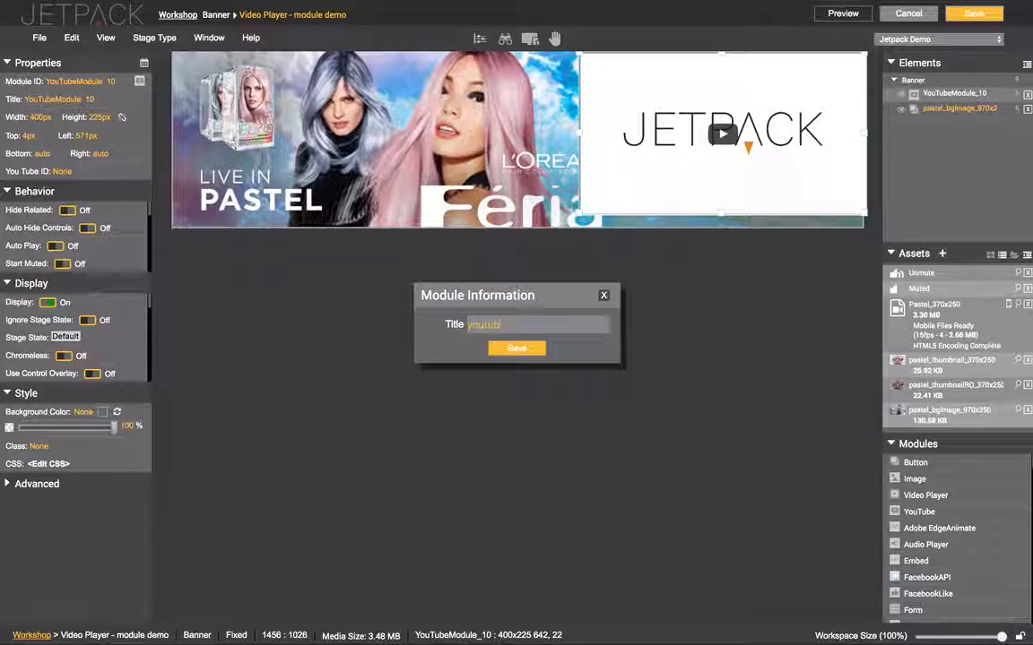
{"action": "type", "text": "e-player"}
{"action": "key", "text": "Return"}
{"action": "mouse_move", "coordinate": [673, 182]}
{"action": "left_mouse_down"}
{"action": "mouse_move", "coordinate": [665, 191]}
{"action": "mouse_move", "coordinate": [673, 191]}
{"action": "left_mouse_up"}
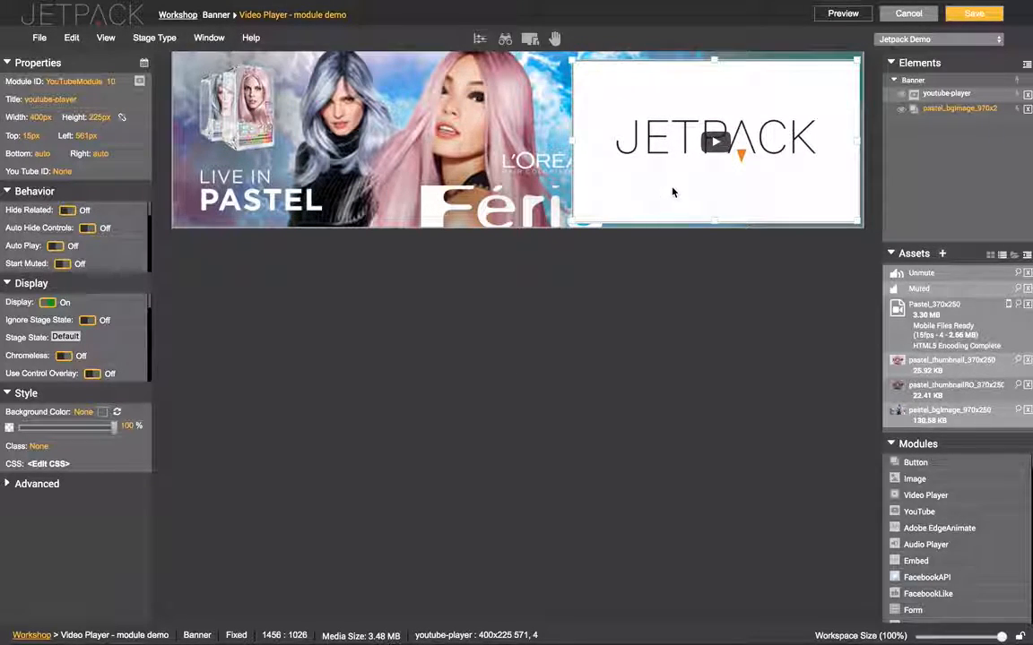
{"action": "left_click", "coordinate": [716, 142]}
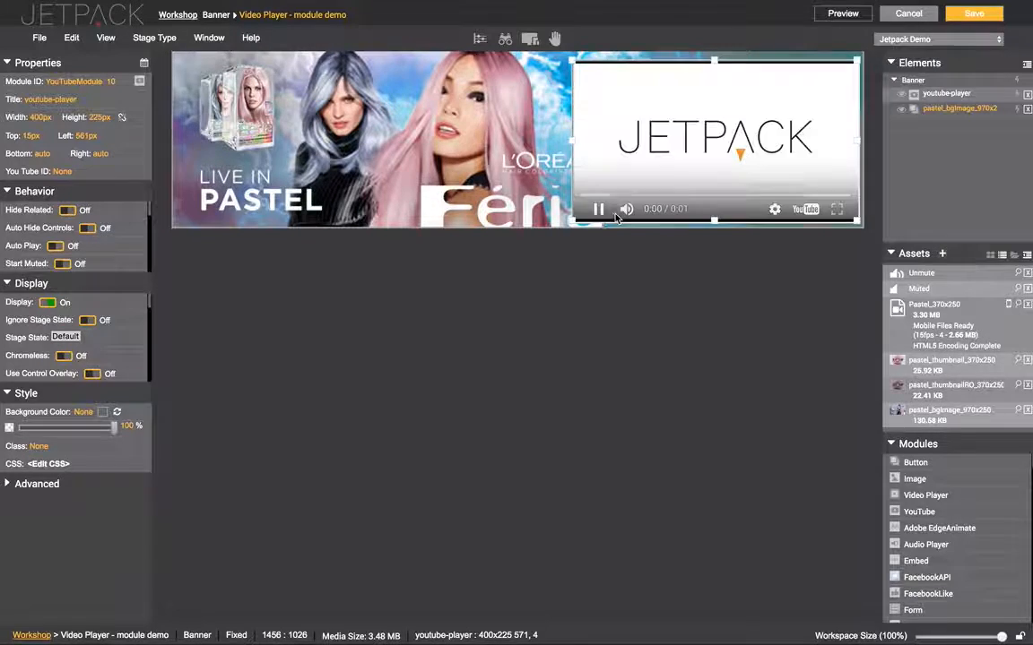
{"action": "left_click_drag", "start_coordinate": [676, 121], "coordinate": [671, 117]}
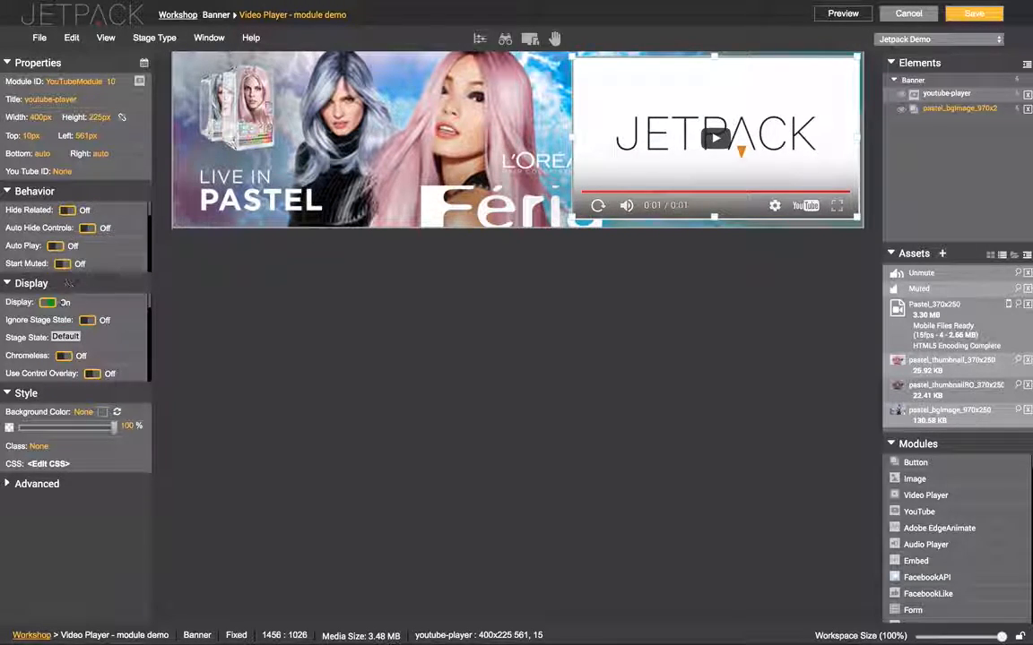
Switch Hide Related on for the youtube-player module in Behavior properties
{"action": "left_click", "coordinate": [60, 173]}
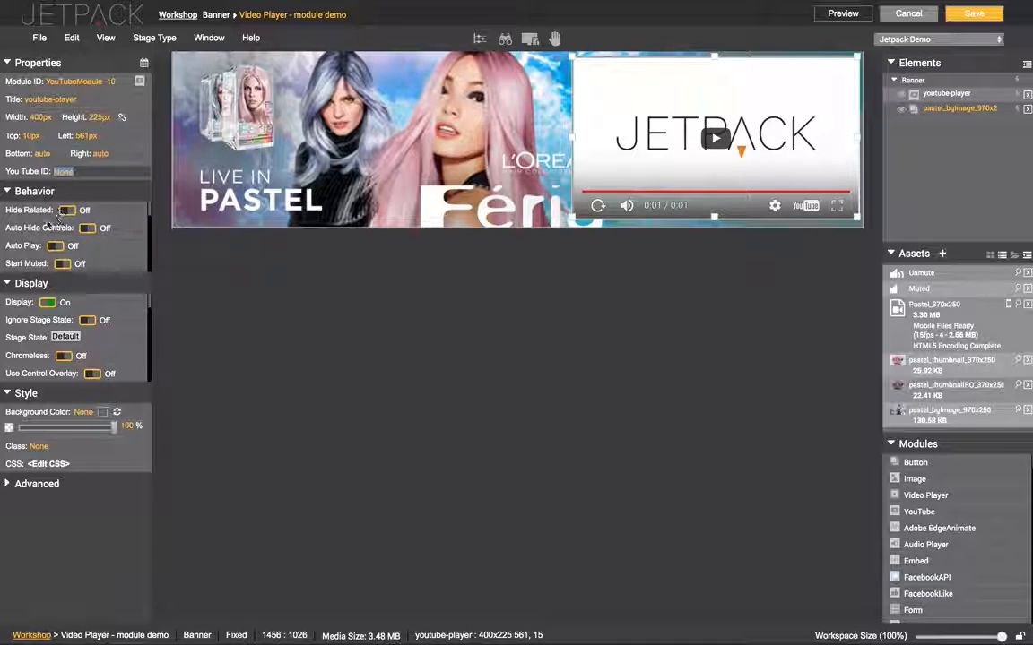
{"action": "left_click", "coordinate": [67, 211]}
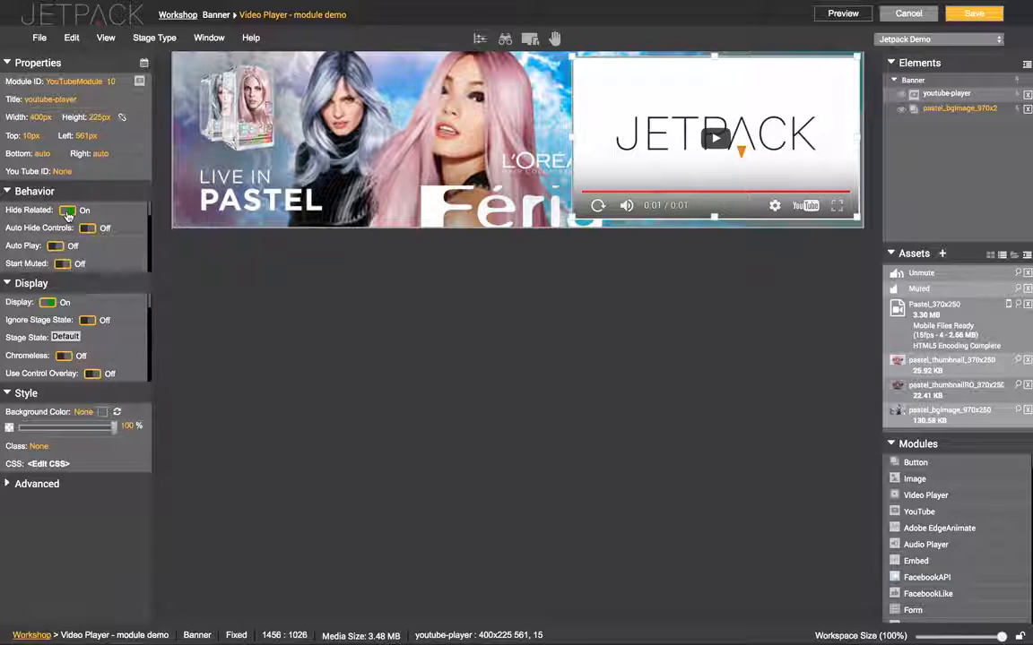